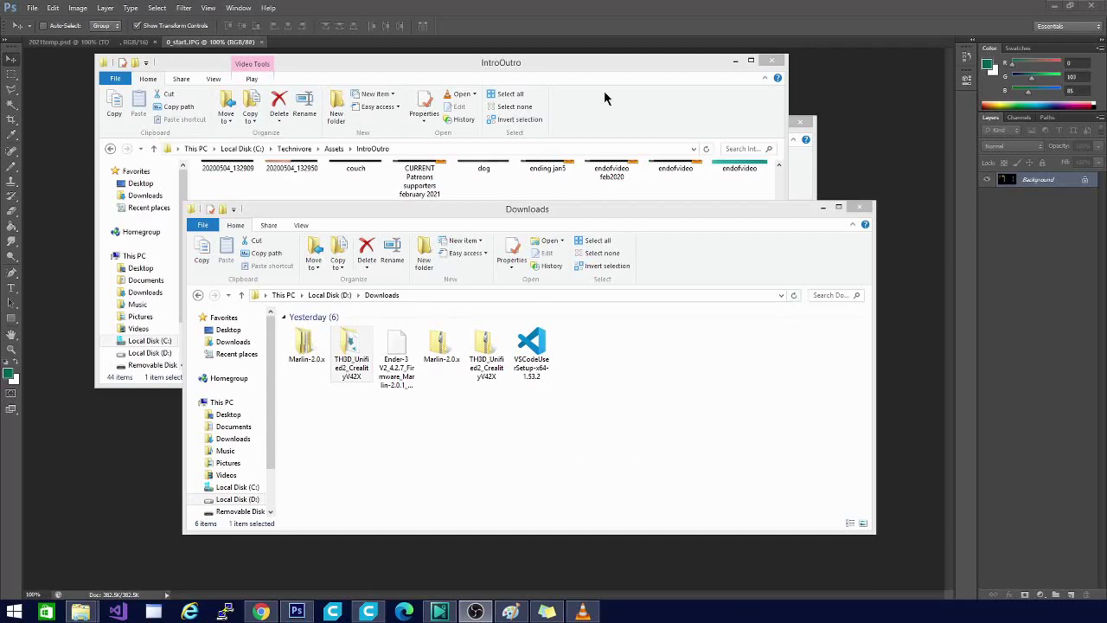
Step: Move the IntroOutro window aside and place Paint's 0_start image beside the Downloads folder window
{"action": "mouse_move", "coordinate": [582, 66]}
{"action": "left_mouse_down"}
{"action": "mouse_move", "coordinate": [372, 205]}
{"action": "mouse_move", "coordinate": [346, 616]}
{"action": "left_mouse_up"}
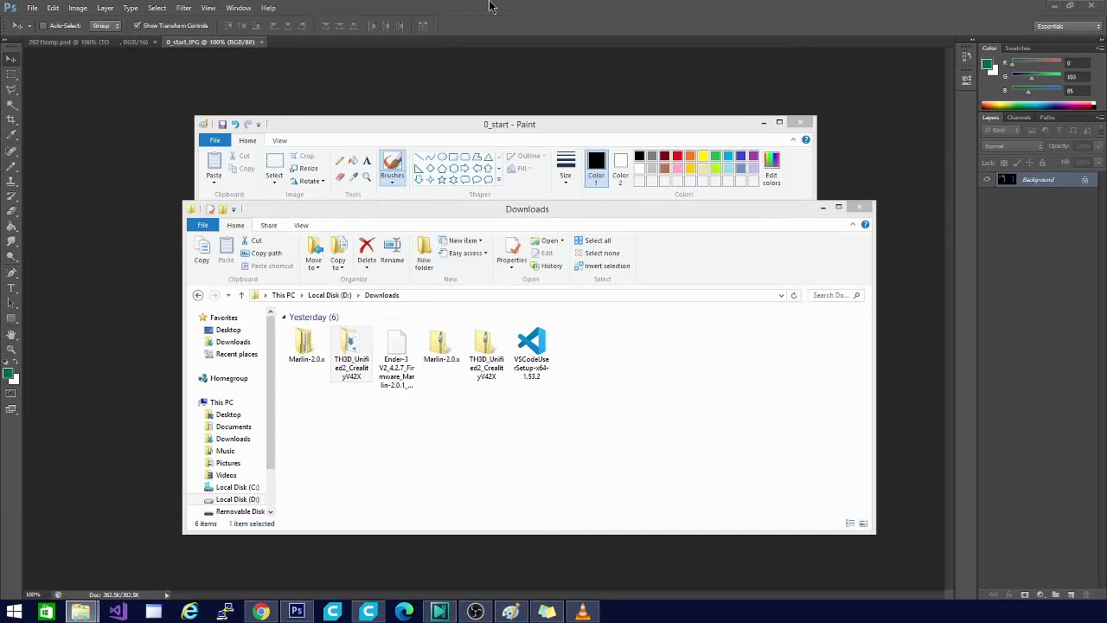
{"action": "left_click_drag", "start_coordinate": [461, 136], "coordinate": [317, 70]}
{"action": "left_click", "coordinate": [732, 221]}
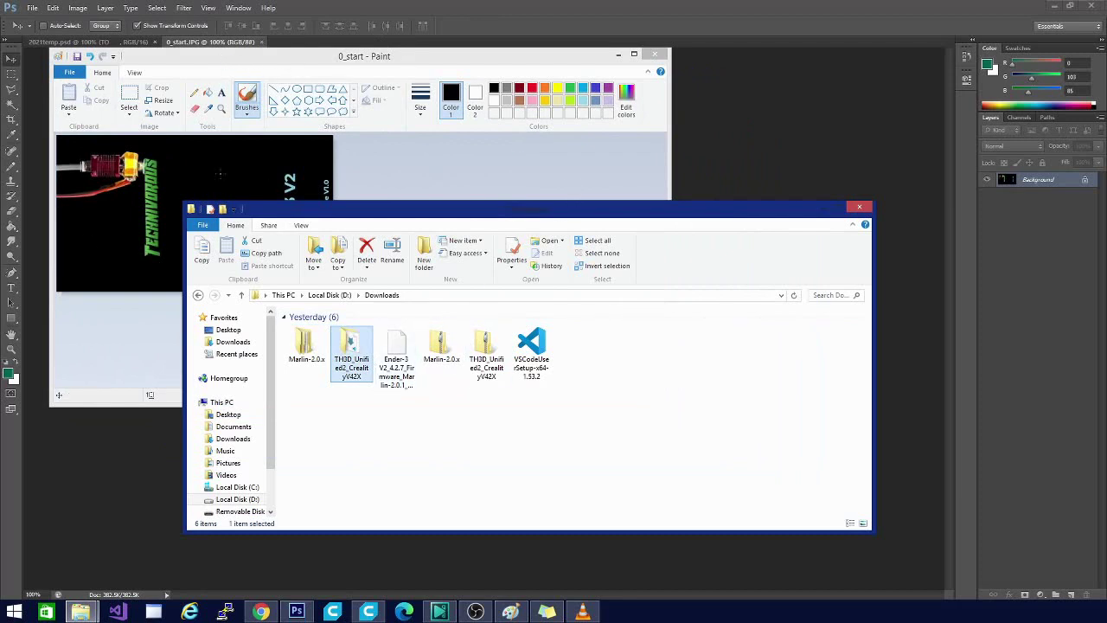
{"action": "left_click_drag", "start_coordinate": [210, 58], "coordinate": [184, 70]}
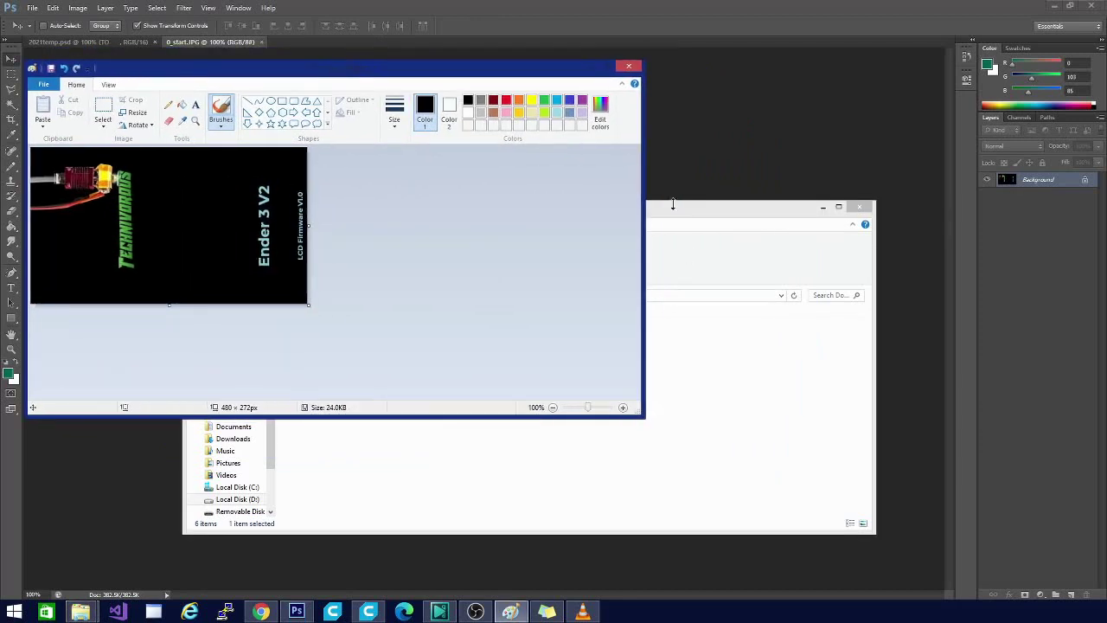
{"action": "left_click", "coordinate": [688, 221]}
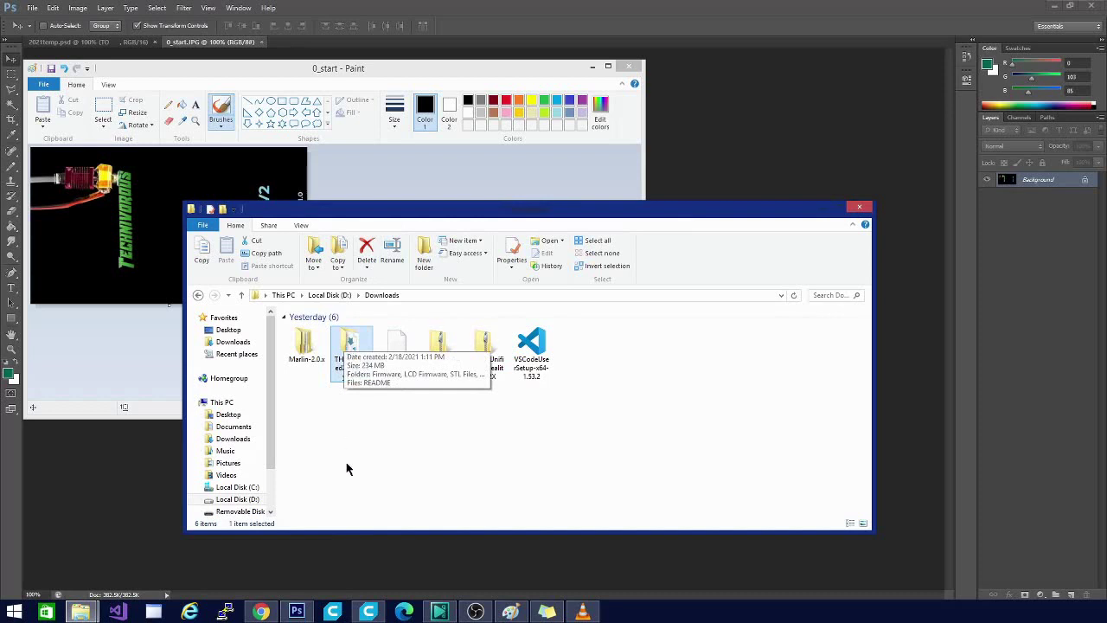
Step: Browse TH3D_Unified2_CrealityV42X > LCD Firmware > Ender 3 V2 > Ender3_V2_LCDUpdate_TH3D_1.1 > DWIN_SET and select 0_start
{"action": "double_click", "coordinate": [348, 342]}
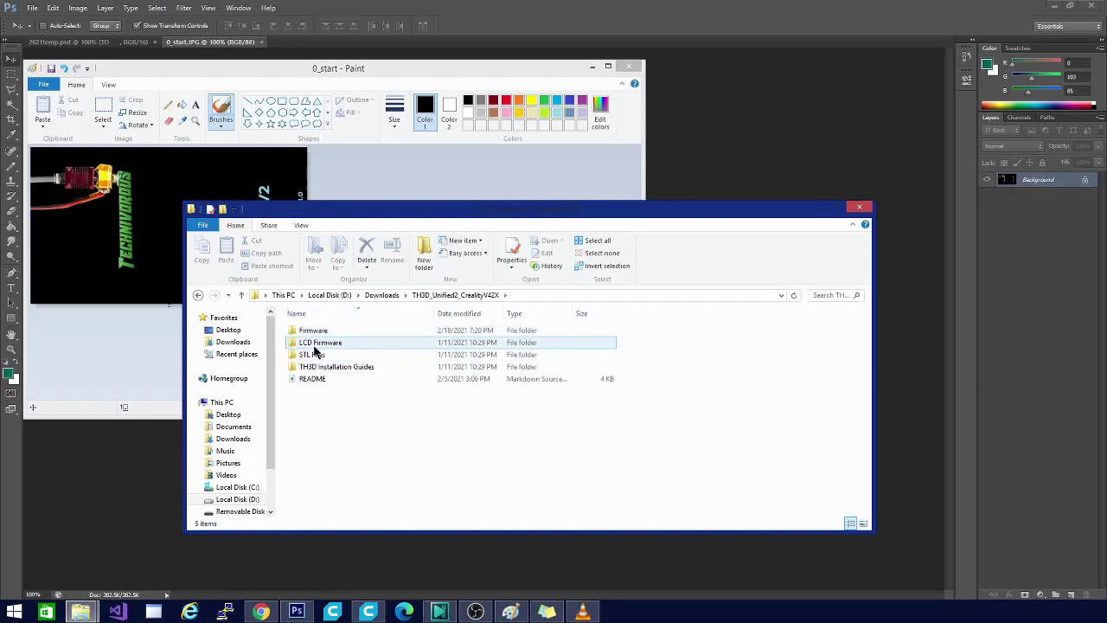
{"action": "double_click", "coordinate": [320, 343]}
{"action": "double_click", "coordinate": [313, 334]}
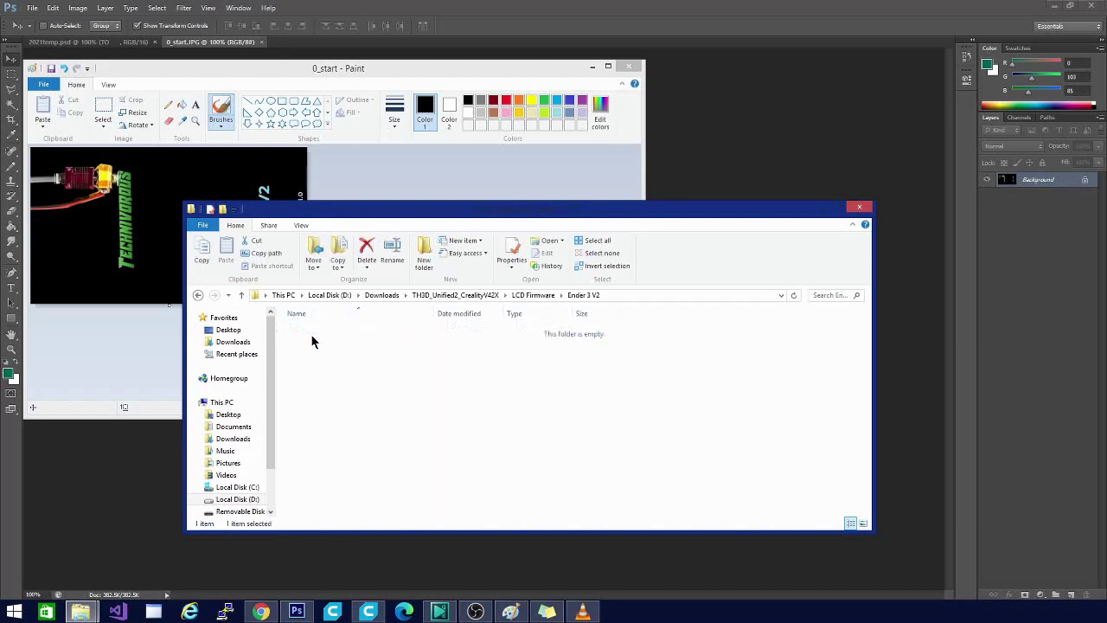
{"action": "double_click", "coordinate": [337, 330]}
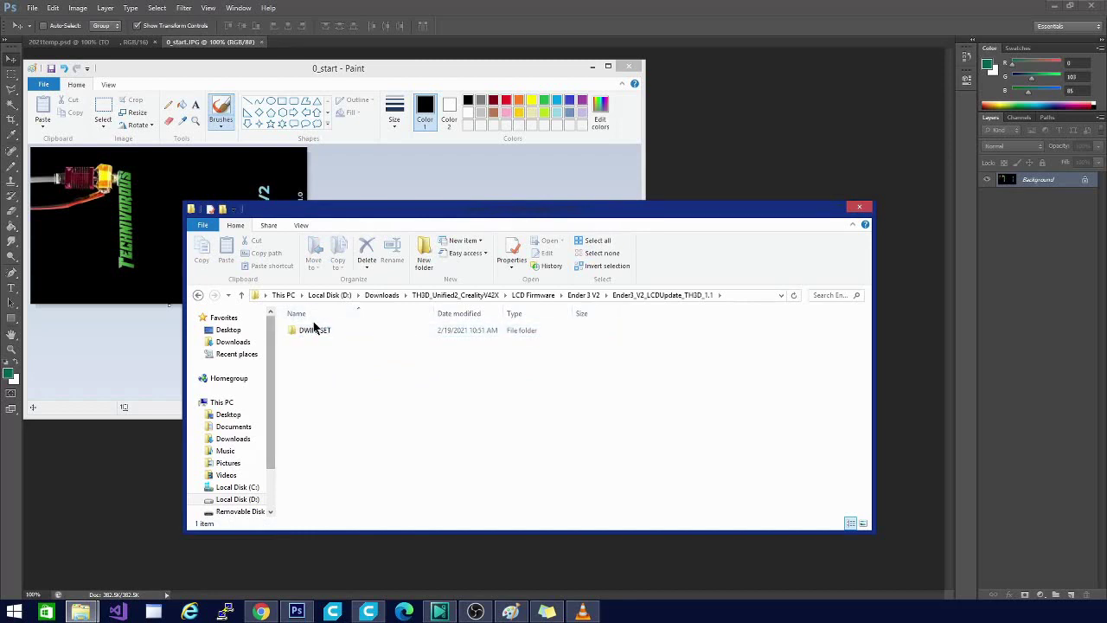
{"action": "left_click", "coordinate": [310, 331]}
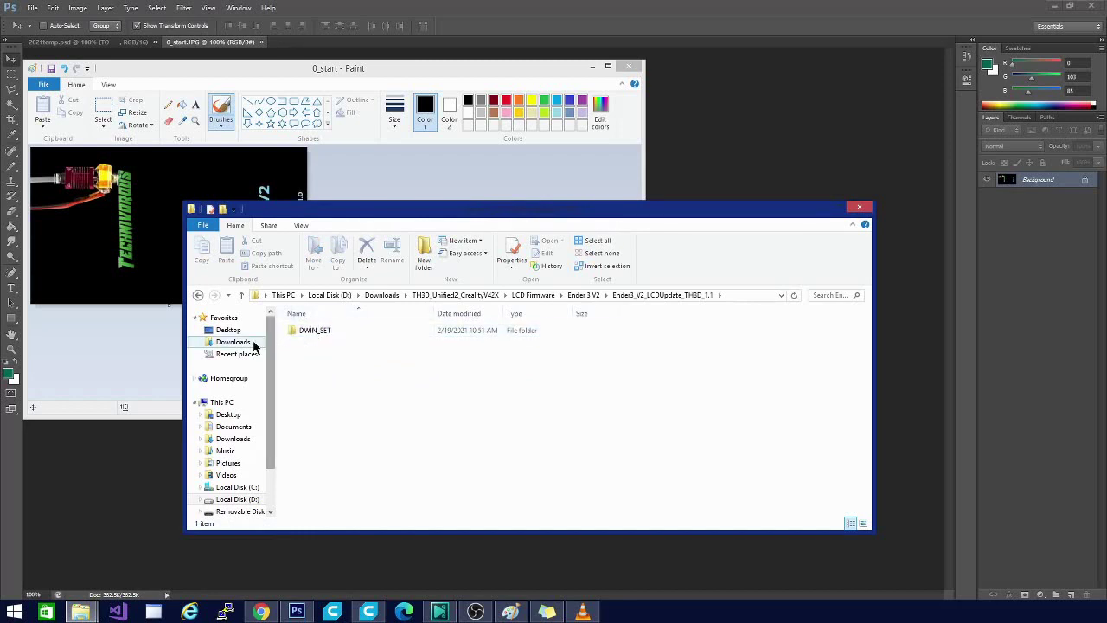
{"action": "left_click_drag", "start_coordinate": [271, 363], "coordinate": [271, 429]}
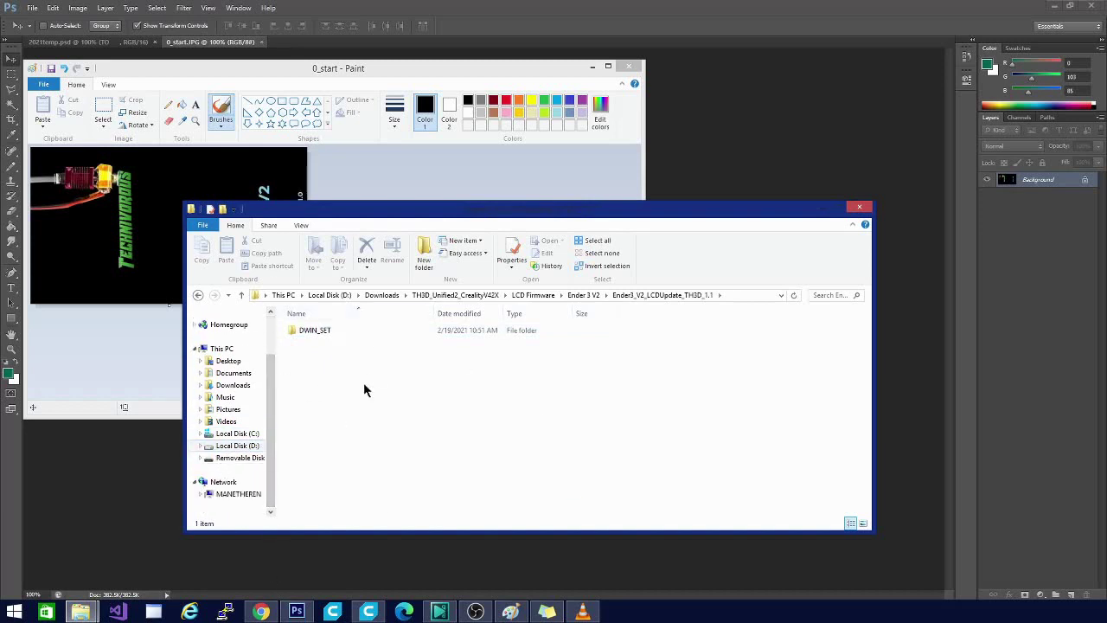
{"action": "double_click", "coordinate": [313, 333]}
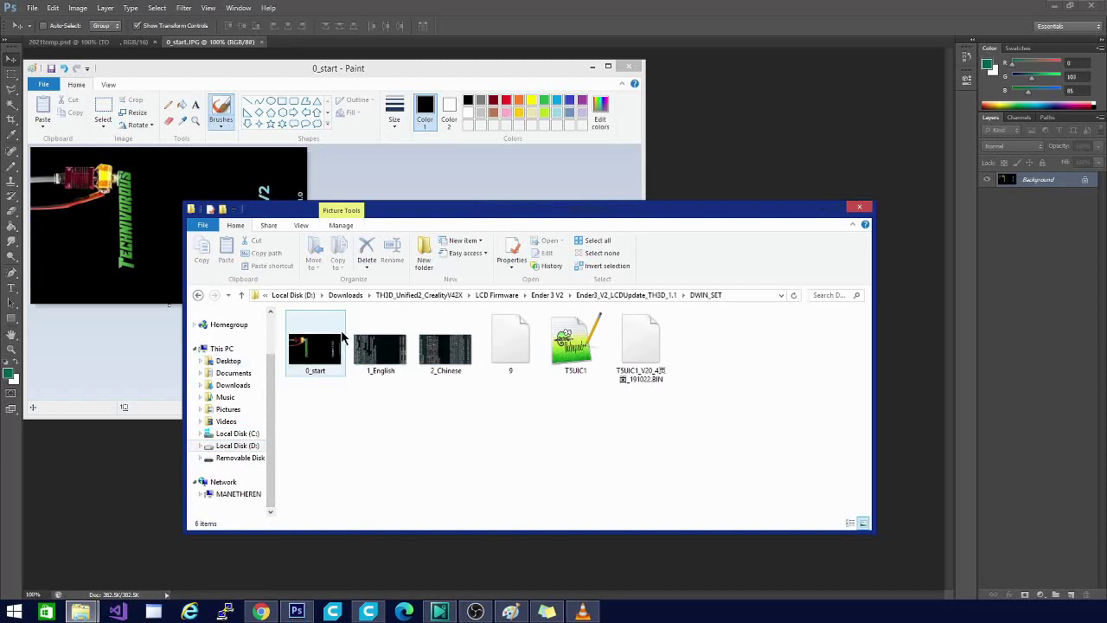
{"action": "left_click", "coordinate": [330, 351]}
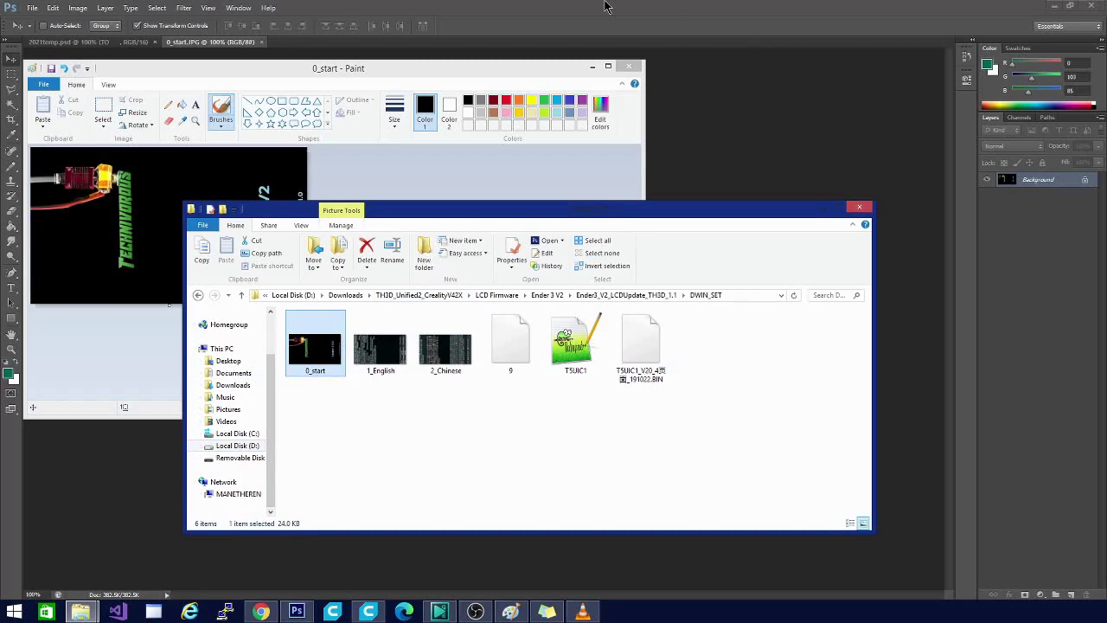
Step: Switch to Photoshop, showing 0_start.JPG with the TECHNIVOROUS logo and Ender 3 V2 text
{"action": "left_click", "coordinate": [296, 612]}
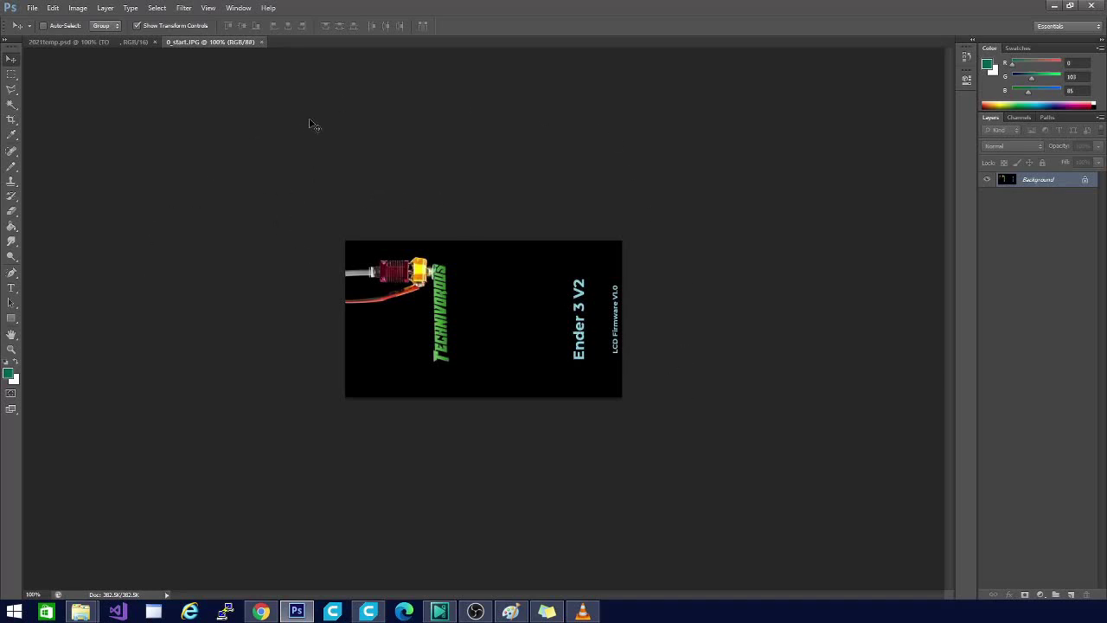
Step: Save Paint's image as JPEG over 0_start.JPG in DWIN_SET, confirm the replacement, then minimize Paint
{"action": "left_click", "coordinate": [510, 611]}
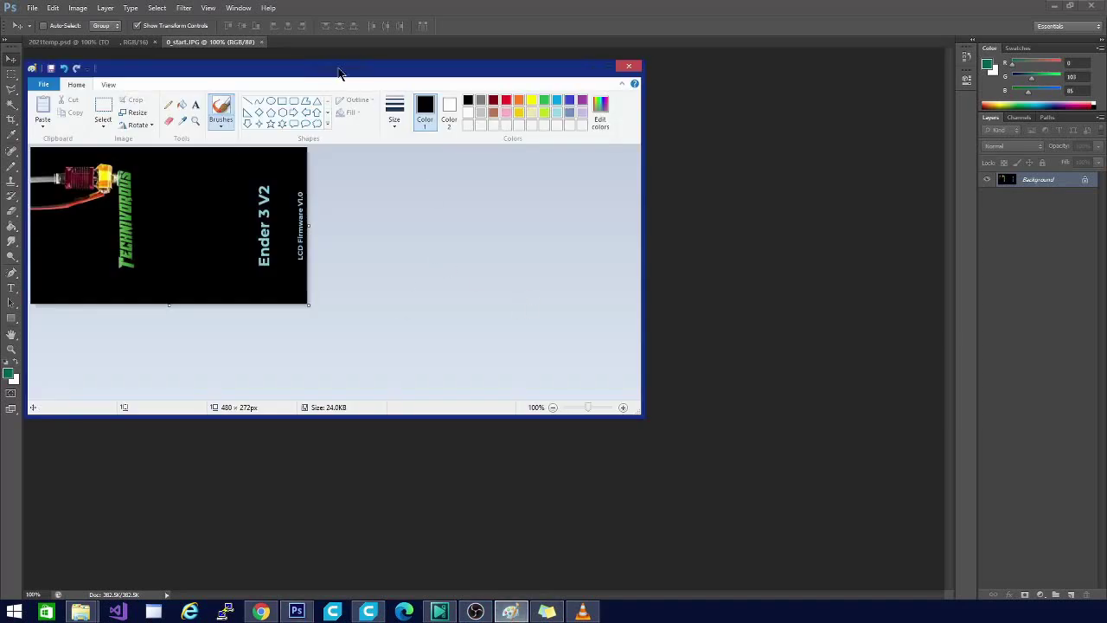
{"action": "left_click_drag", "start_coordinate": [346, 75], "coordinate": [534, 63]}
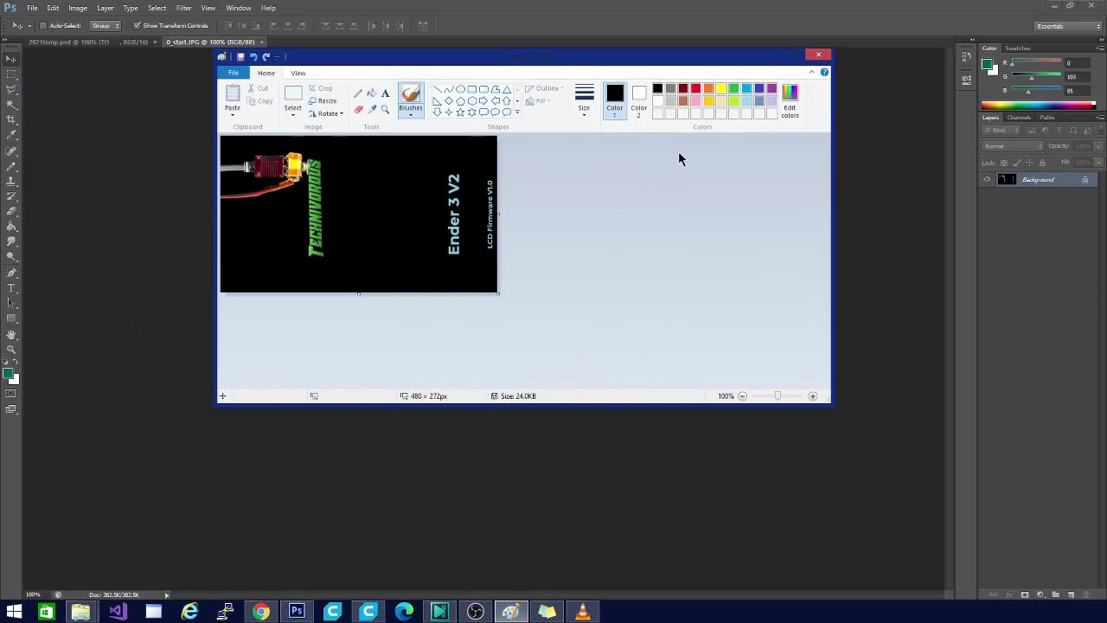
{"action": "left_click", "coordinate": [237, 76]}
{"action": "left_click", "coordinate": [235, 169]}
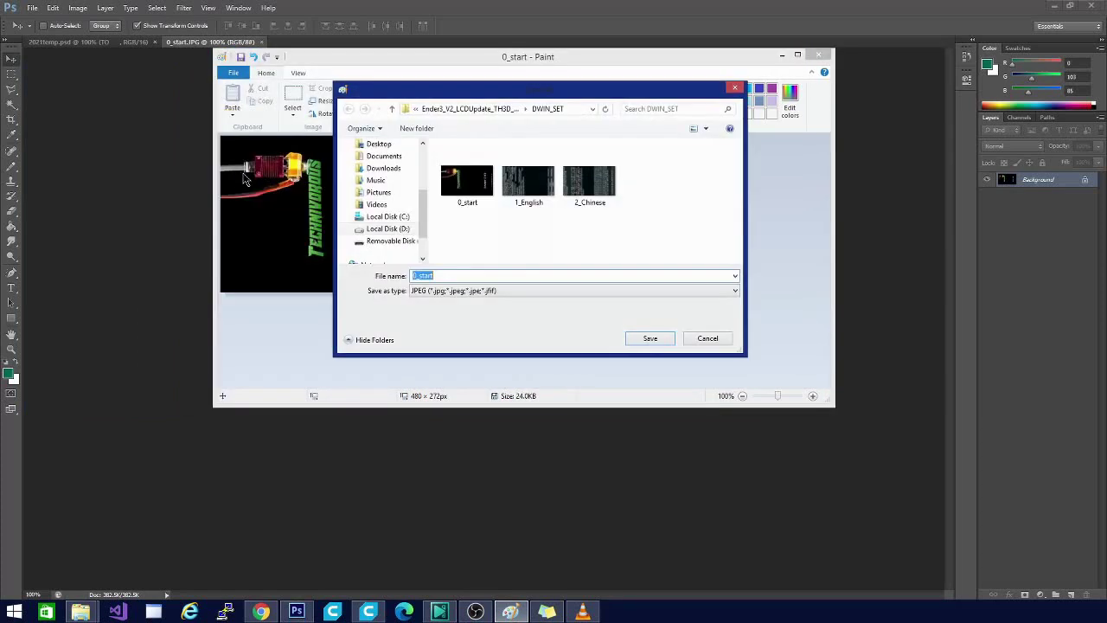
{"action": "left_click", "coordinate": [651, 339]}
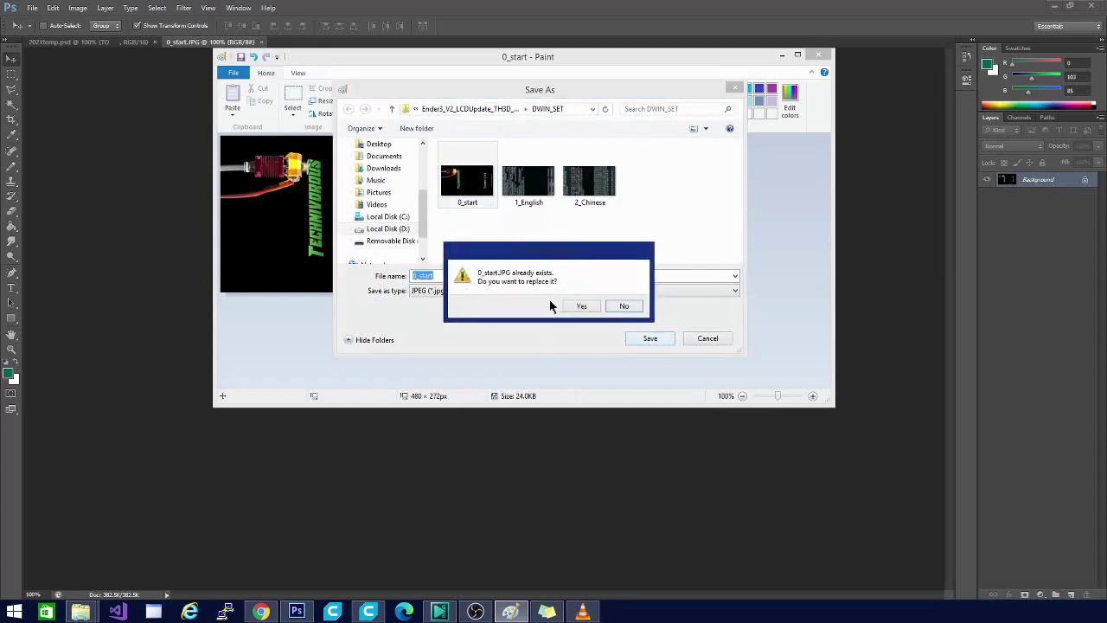
{"action": "left_click", "coordinate": [583, 308]}
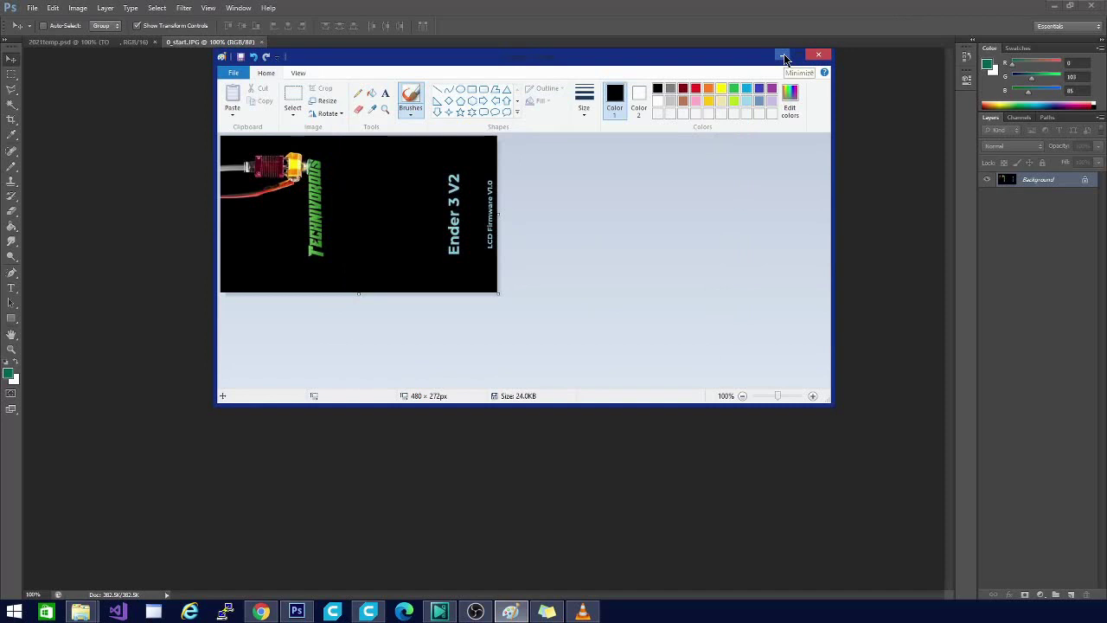
{"action": "left_click", "coordinate": [785, 57]}
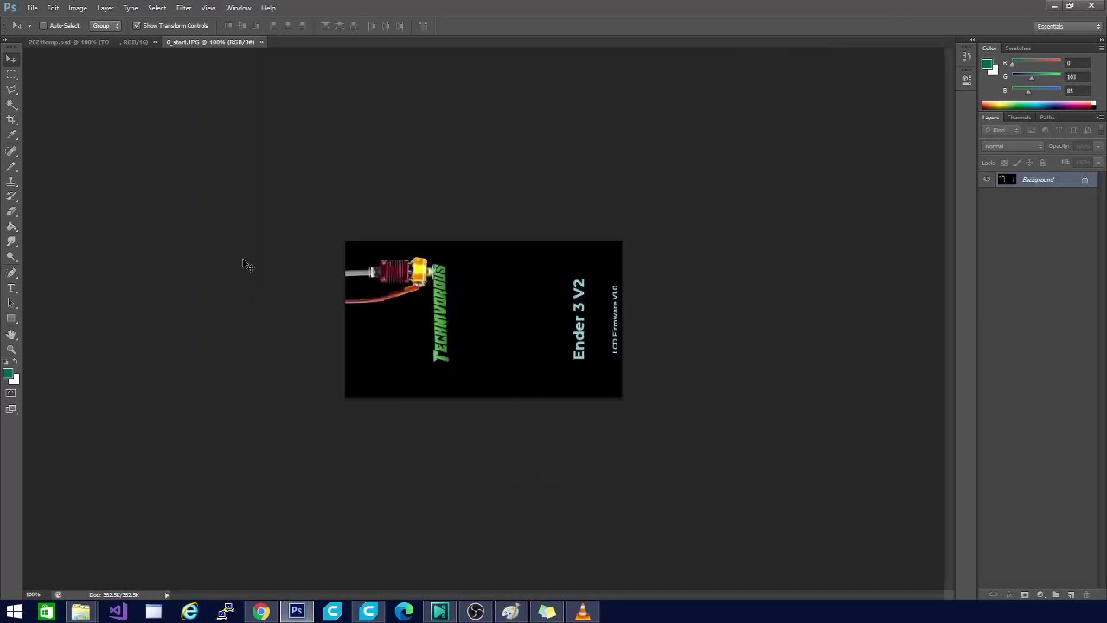
Step: Open the Format dialog for the removable SD card drive (F:)
{"action": "mouse_move", "coordinate": [80, 612]}
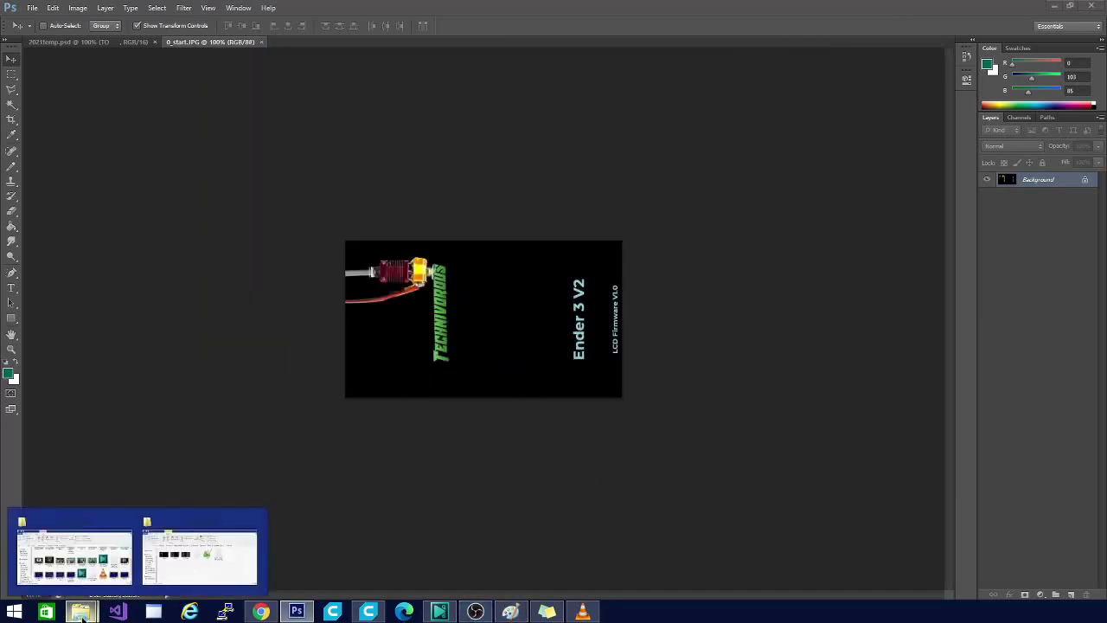
{"action": "left_click", "coordinate": [194, 558]}
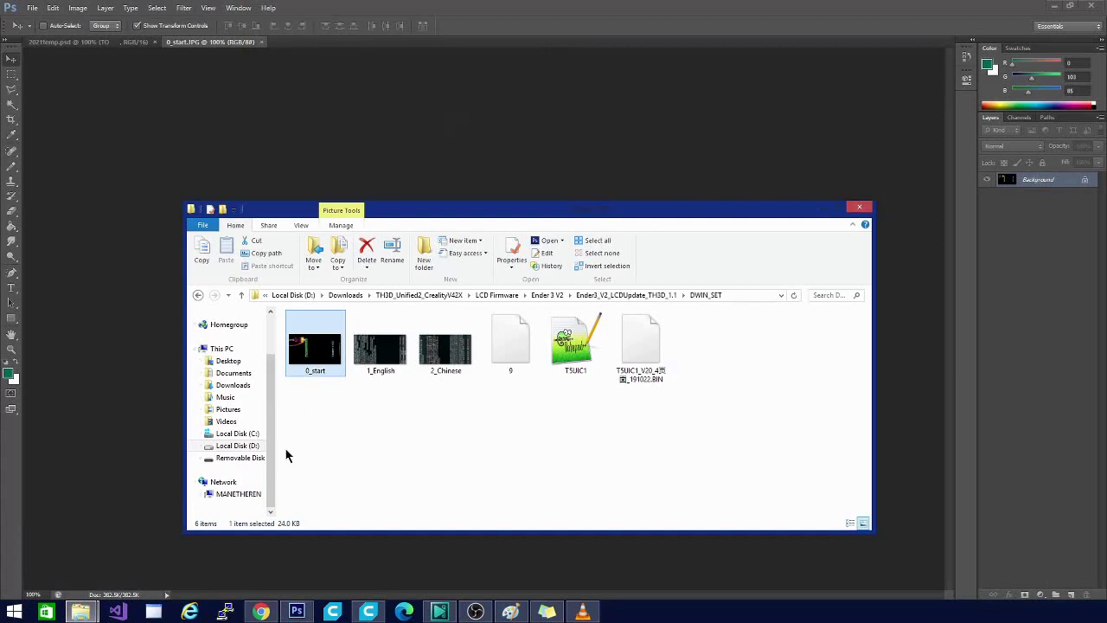
{"action": "left_click", "coordinate": [238, 459]}
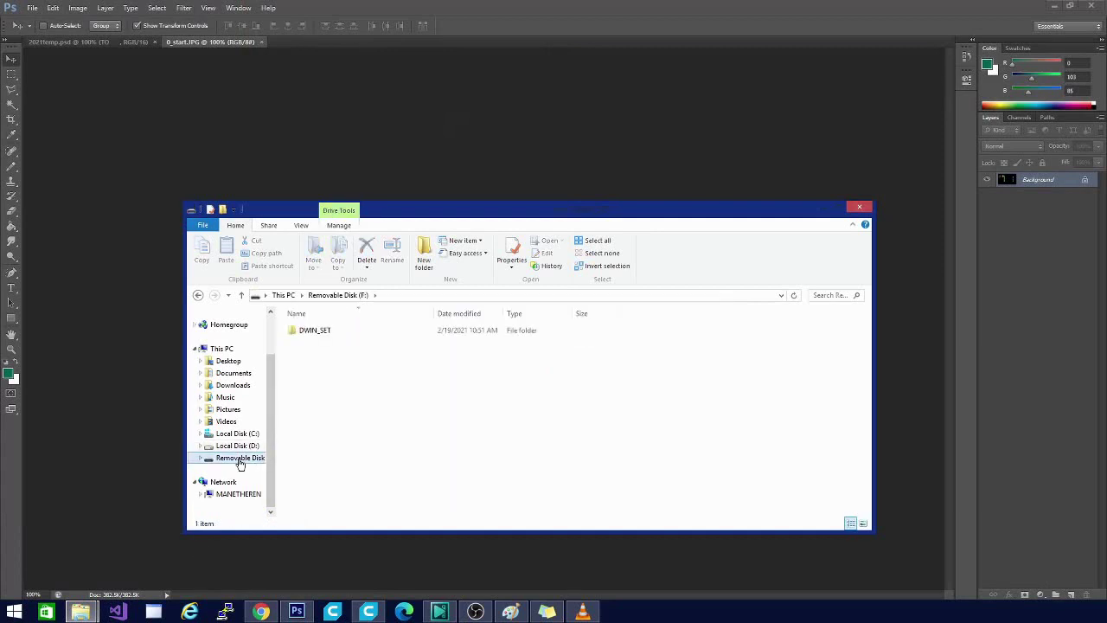
{"action": "right_click", "coordinate": [239, 461]}
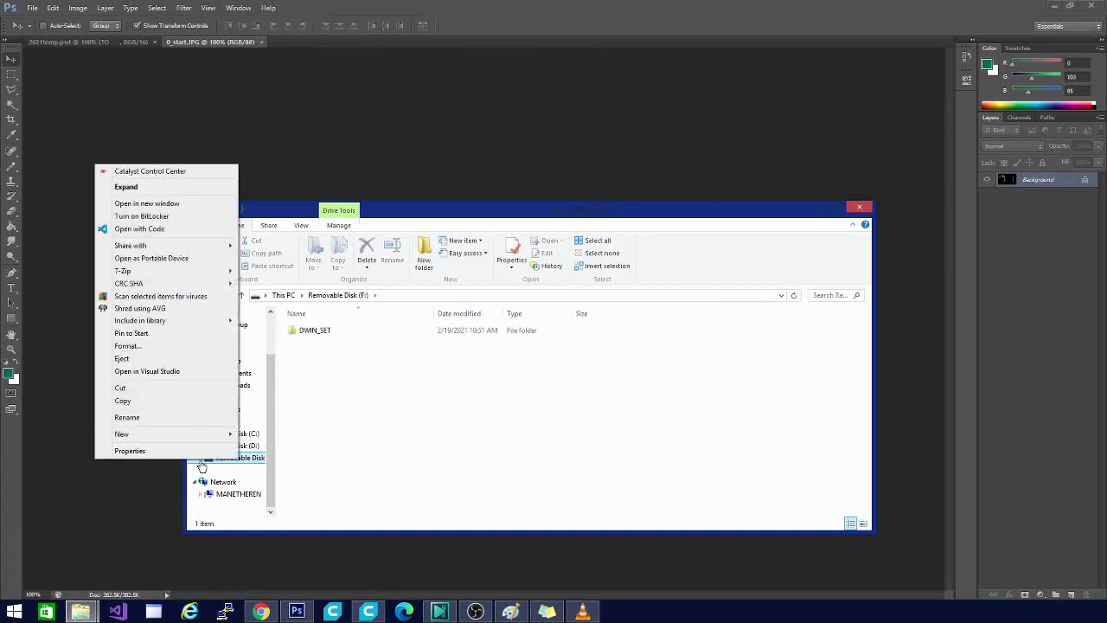
{"action": "left_click", "coordinate": [156, 346]}
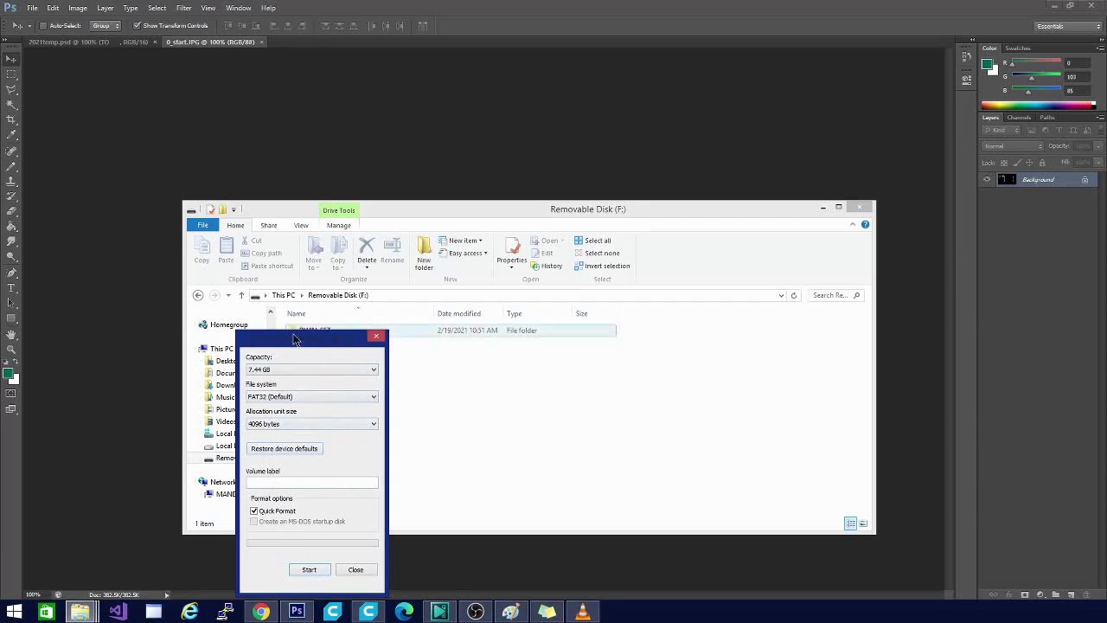
Step: Quick-format the card as FAT32 with 4096-byte allocation units and dismiss the completion notice
{"action": "left_click", "coordinate": [377, 336]}
{"action": "left_click_drag", "start_coordinate": [456, 153], "coordinate": [470, 145]}
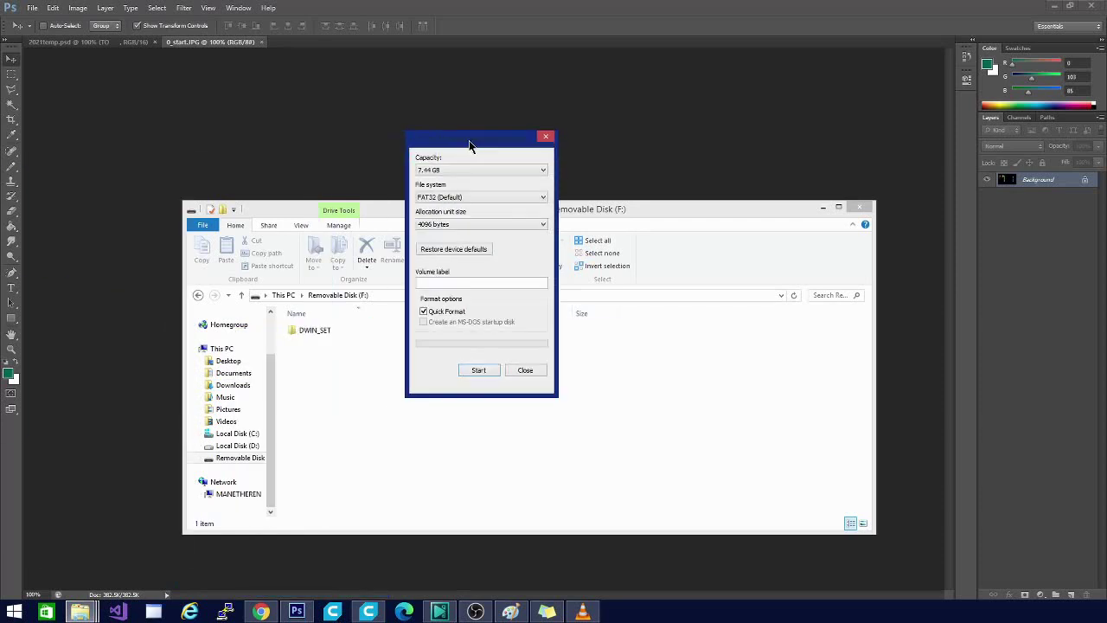
{"action": "left_click", "coordinate": [479, 371]}
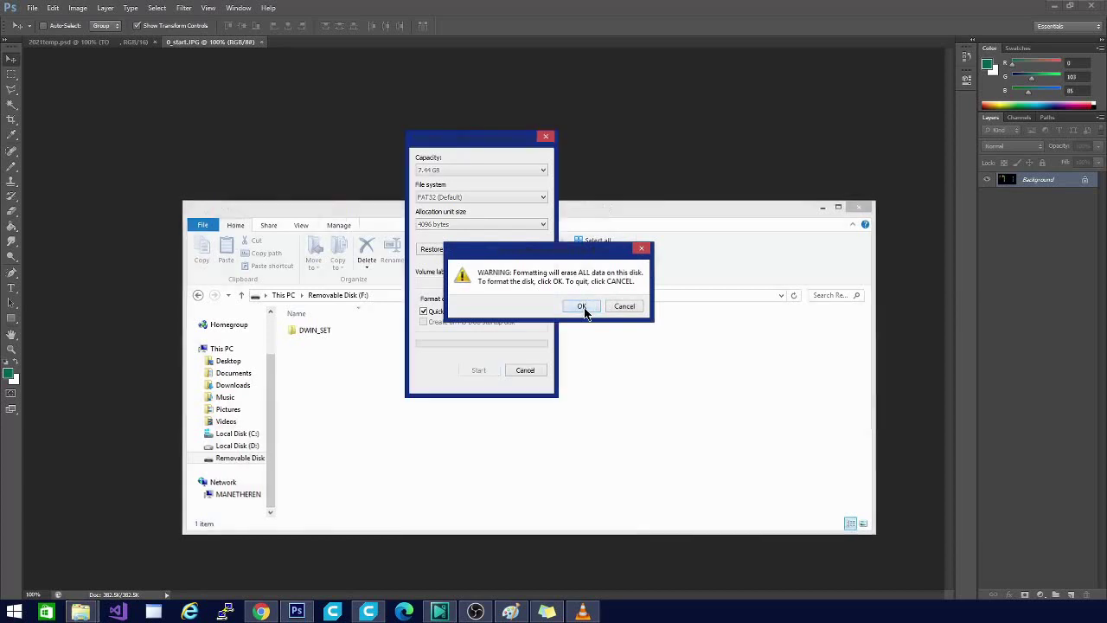
{"action": "left_click", "coordinate": [582, 307]}
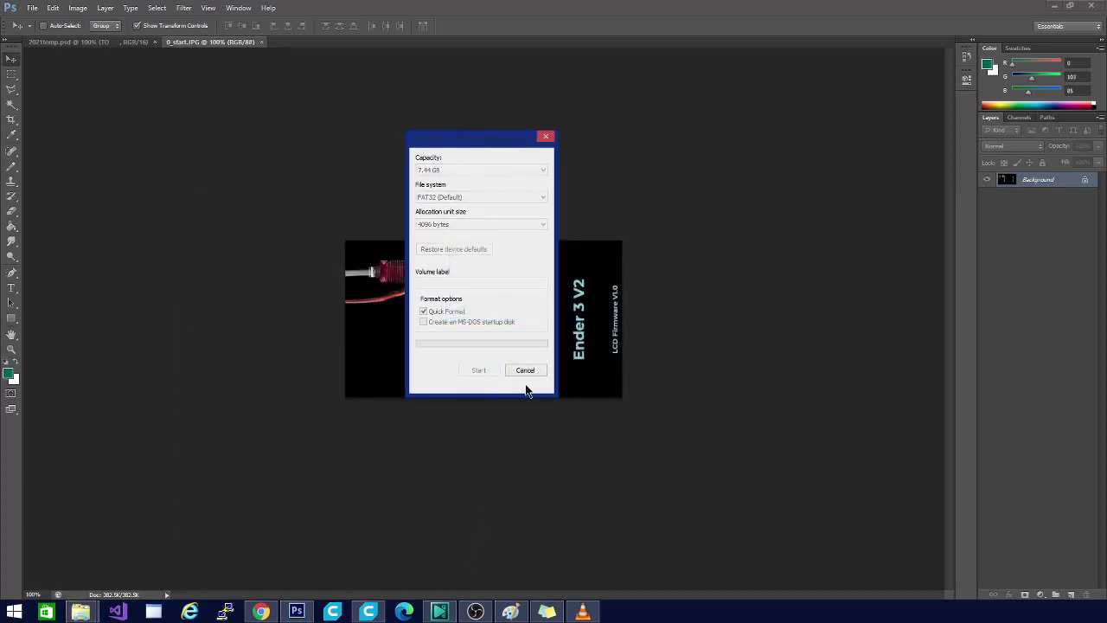
{"action": "mouse_move", "coordinate": [80, 612]}
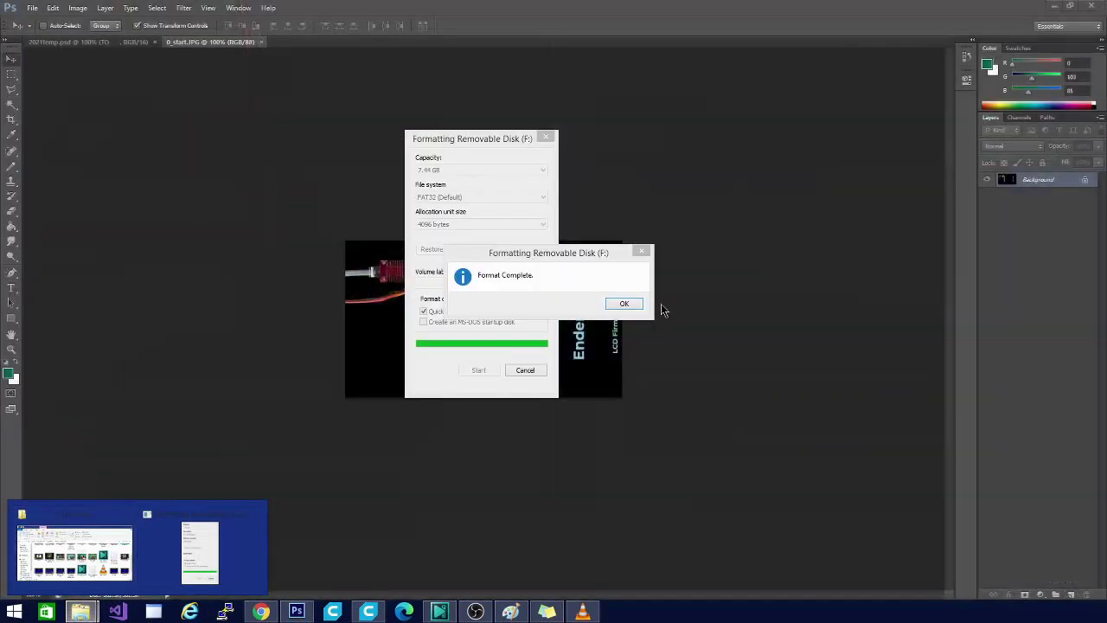
{"action": "left_click", "coordinate": [623, 303]}
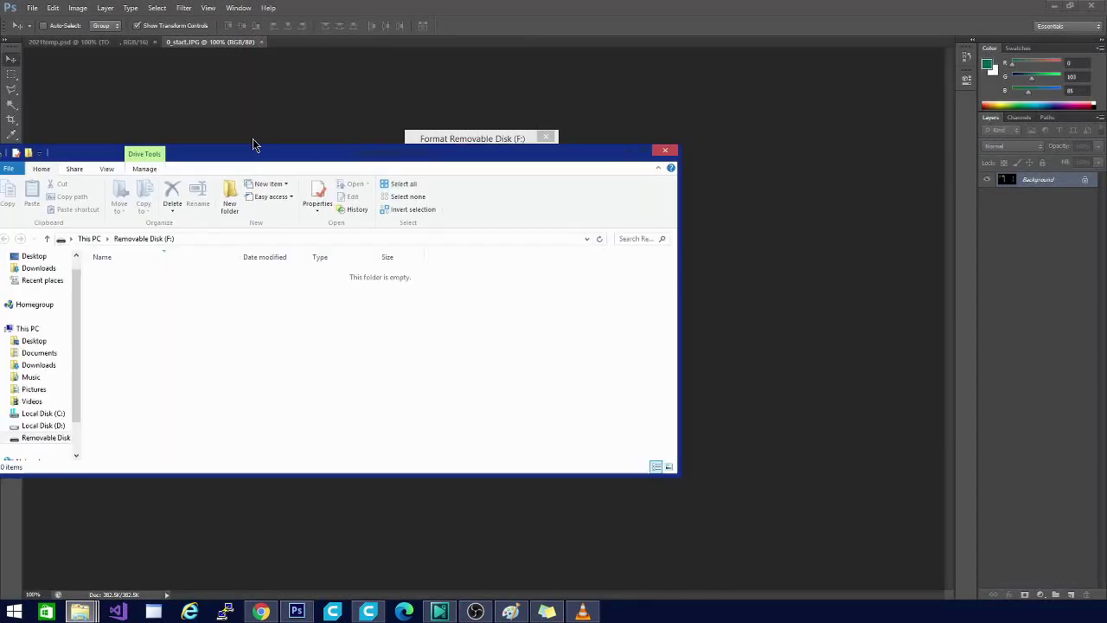
Step: From Local Disk (D:), go through Downloads, TH3D_Unified2_CrealityV42X, LCD Firmware and Ender 3 V2 to Ender3_V2_LCDUpdate_TH3D_1.1
{"action": "left_click_drag", "start_coordinate": [254, 144], "coordinate": [438, 115]}
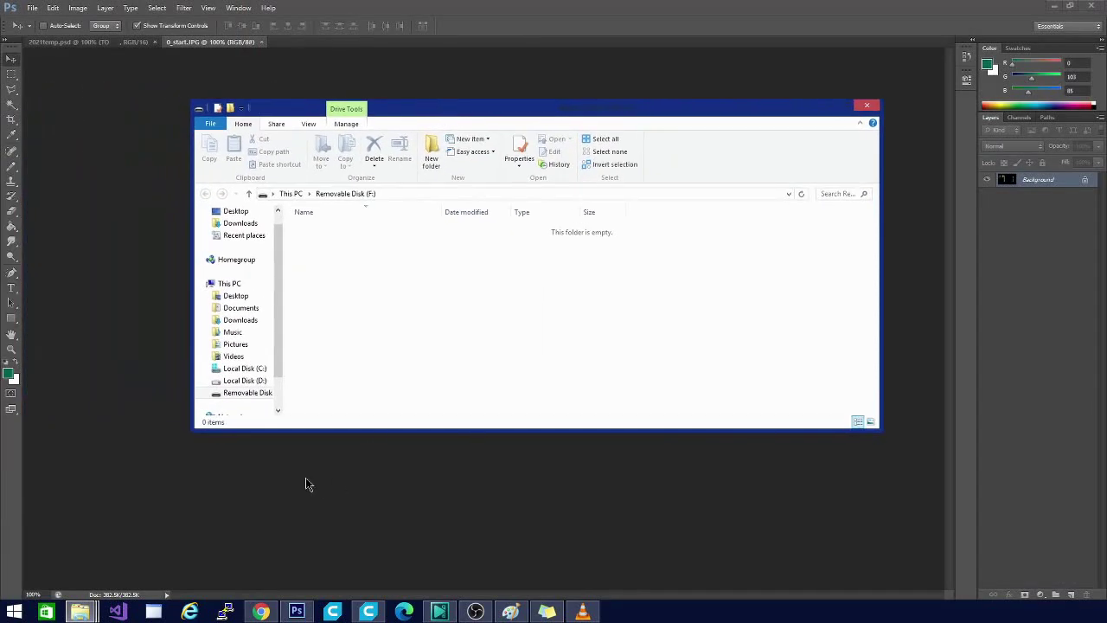
{"action": "left_click", "coordinate": [250, 381]}
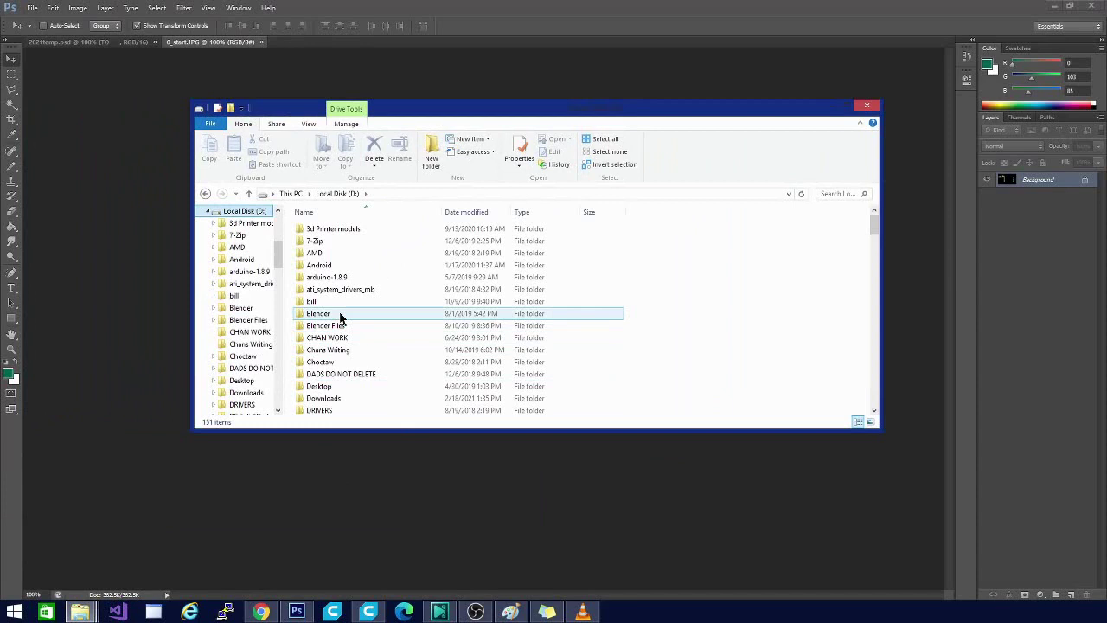
{"action": "double_click", "coordinate": [333, 398]}
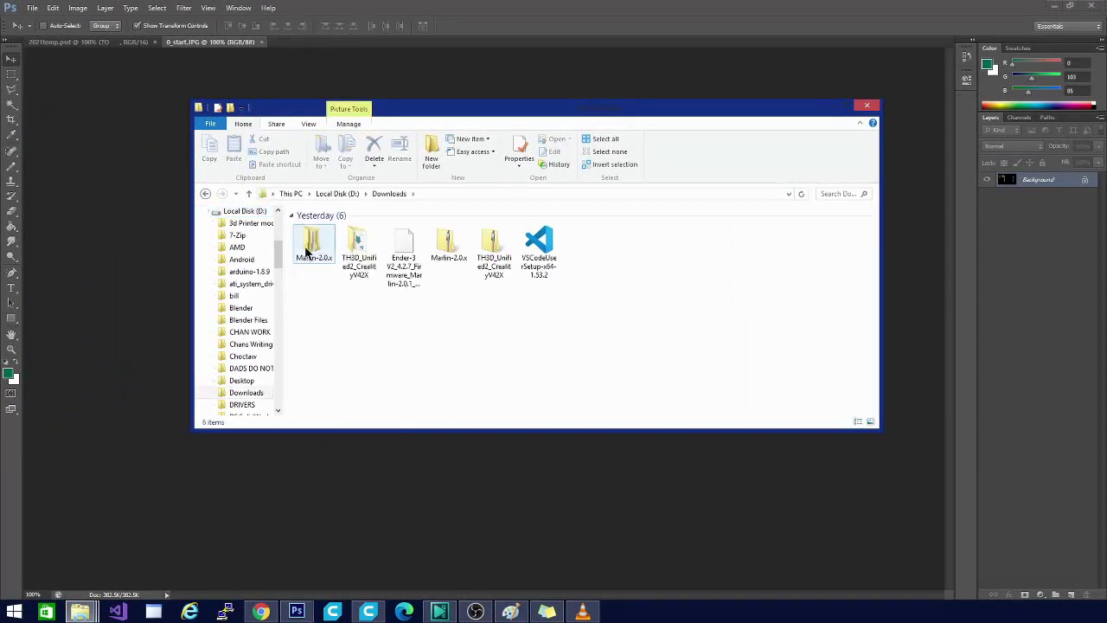
{"action": "double_click", "coordinate": [354, 246]}
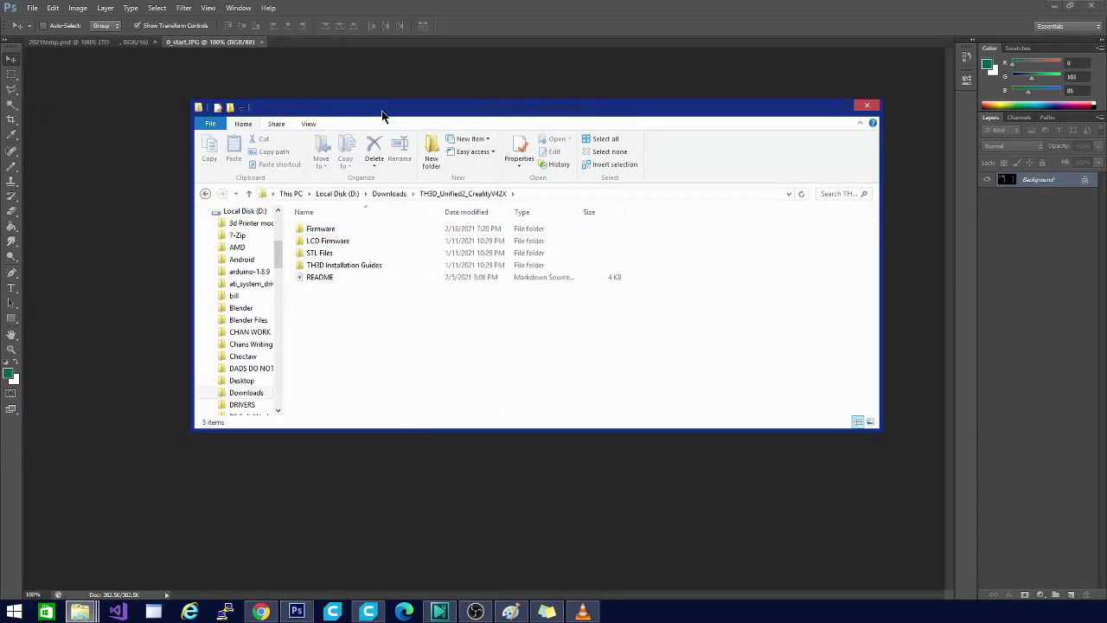
{"action": "left_click_drag", "start_coordinate": [383, 112], "coordinate": [378, 32]}
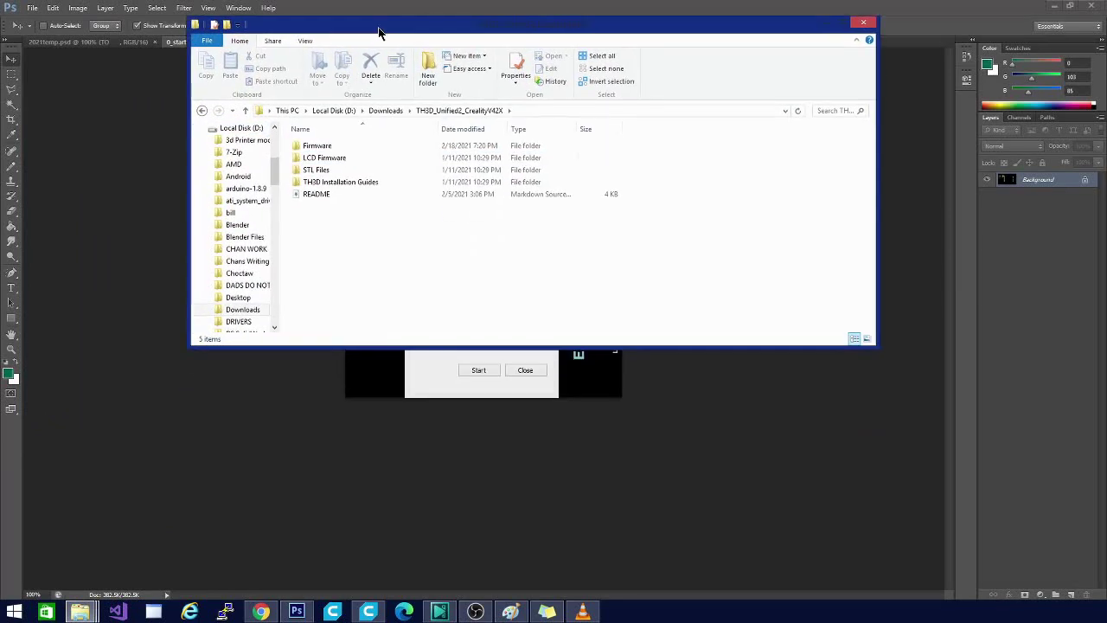
{"action": "double_click", "coordinate": [318, 157]}
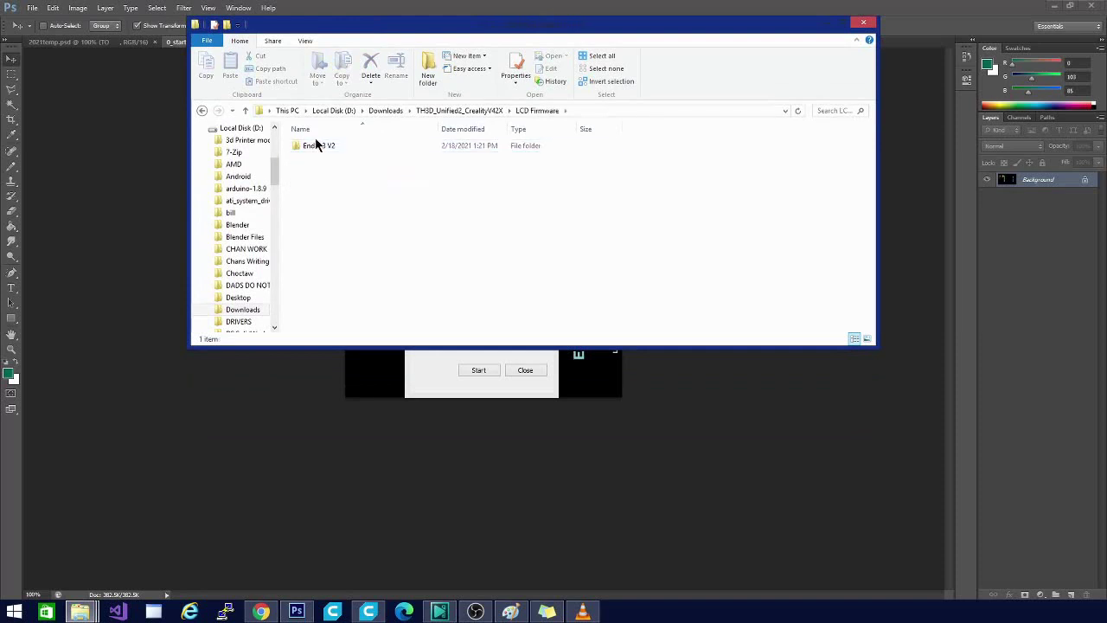
{"action": "double_click", "coordinate": [319, 147]}
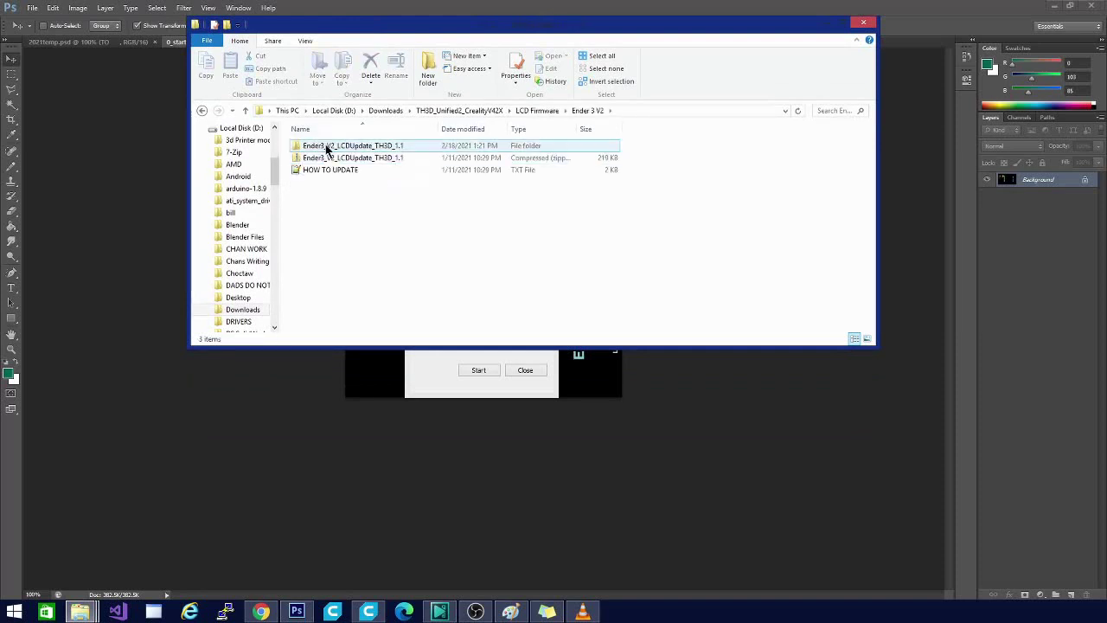
{"action": "double_click", "coordinate": [327, 145]}
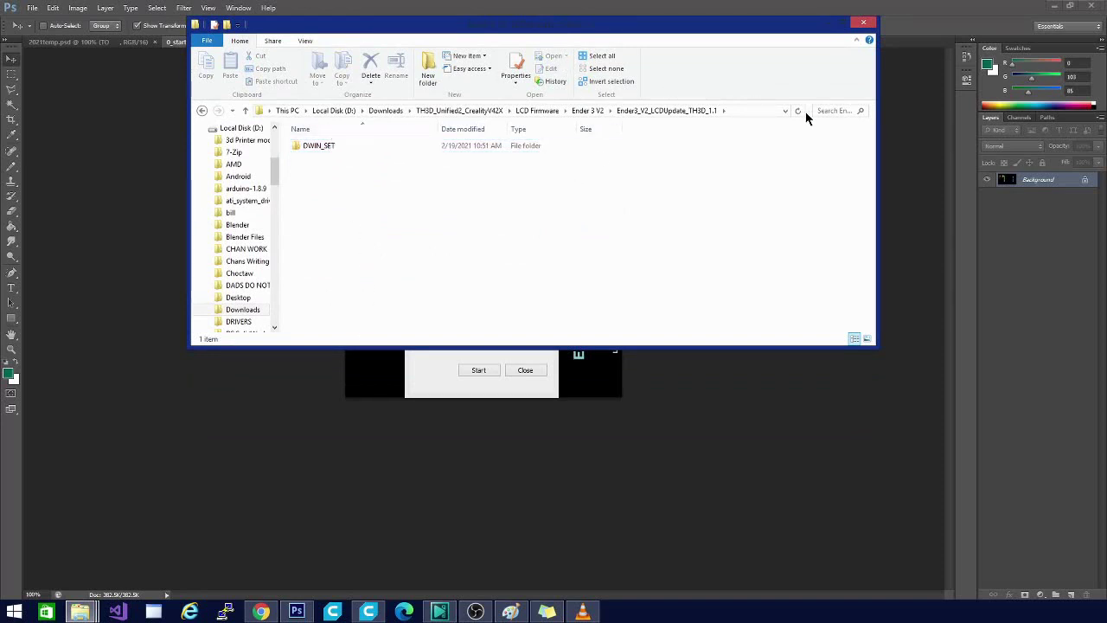
Step: Copy the DWIN_SET folder onto Removable Disk by dragging it to the navigation pane
{"action": "left_click", "coordinate": [326, 148]}
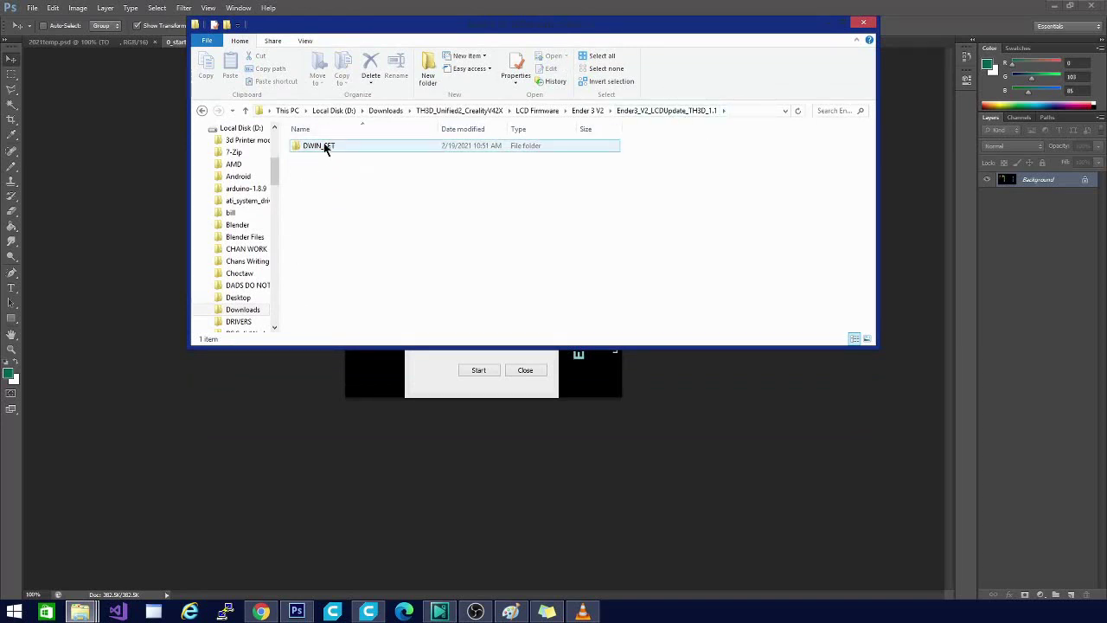
{"action": "left_click_drag", "start_coordinate": [274, 168], "coordinate": [274, 313]}
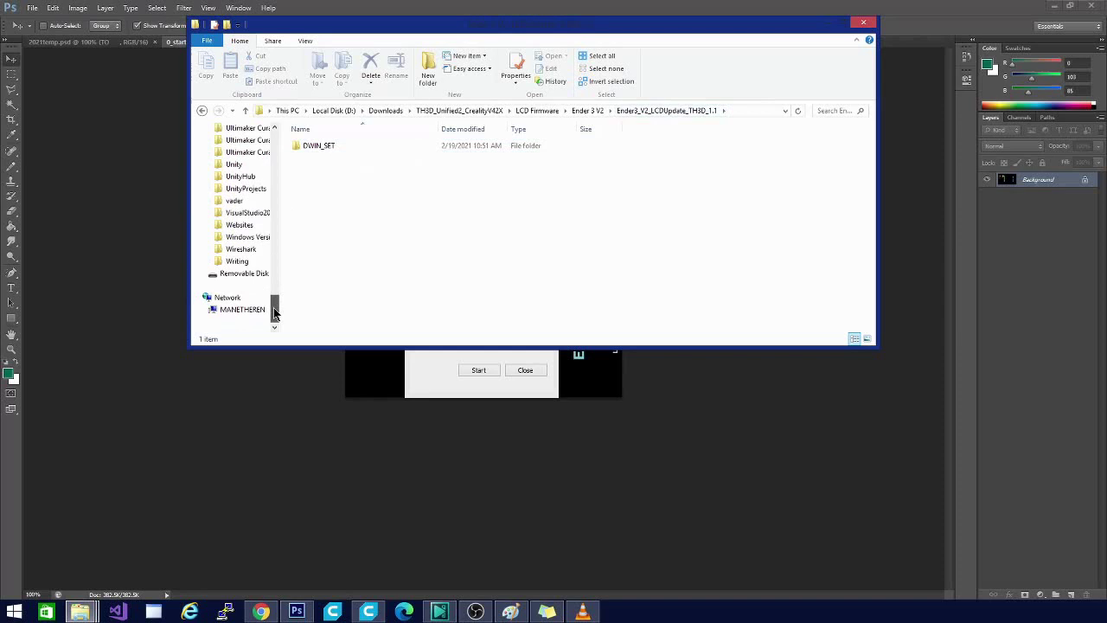
{"action": "left_click_drag", "start_coordinate": [314, 145], "coordinate": [244, 274]}
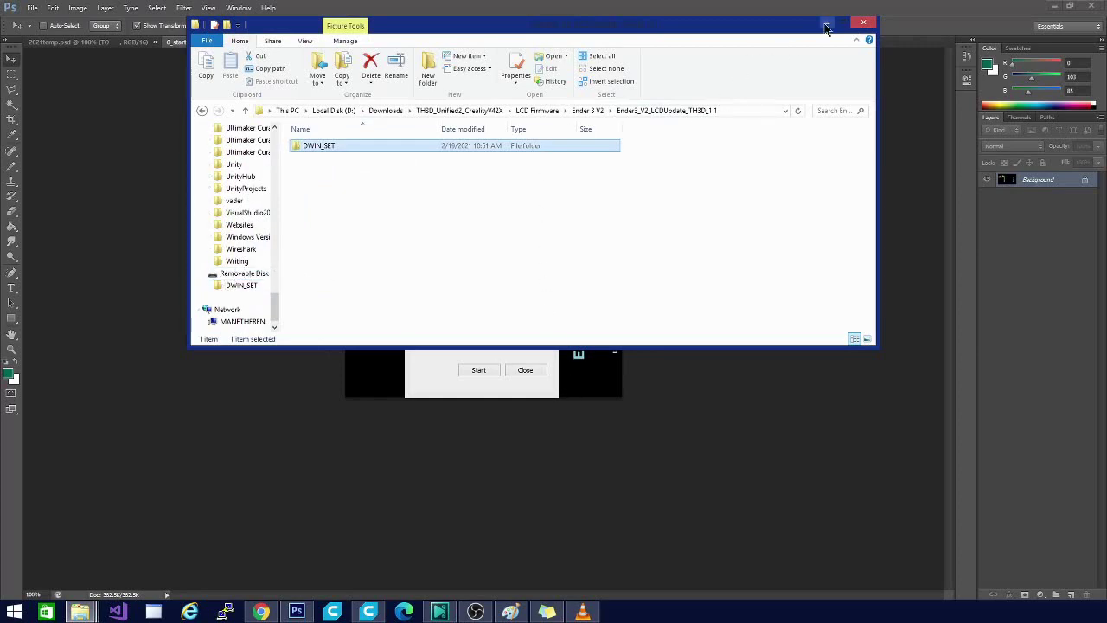
Step: Minimize File Explorer and close the disk Format dialog
{"action": "left_click_drag", "start_coordinate": [731, 31], "coordinate": [696, 199]}
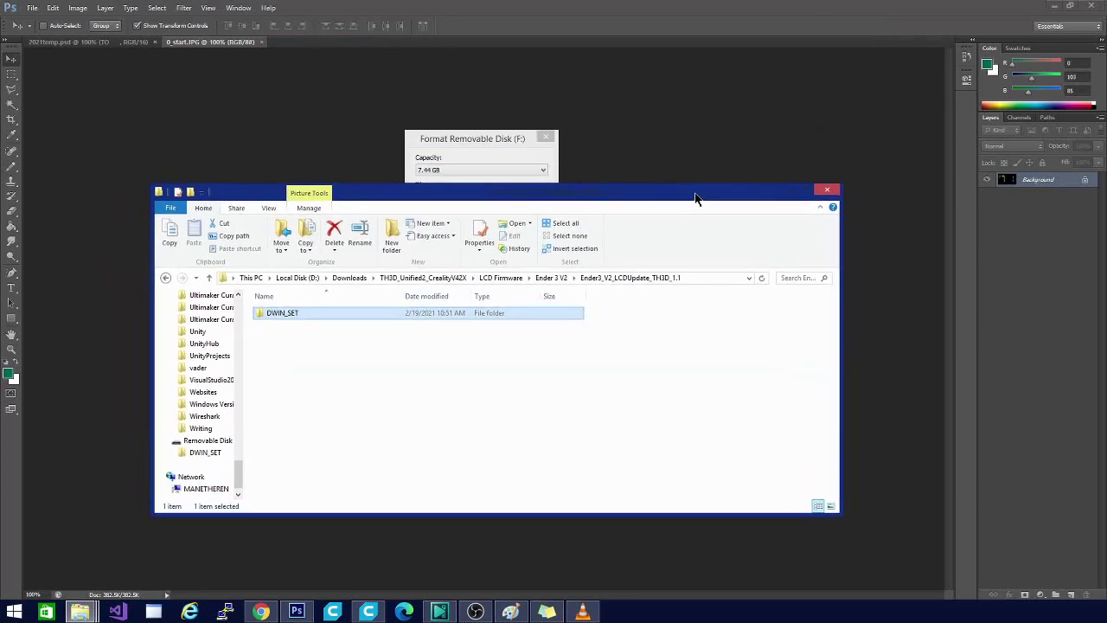
{"action": "left_click", "coordinate": [791, 192]}
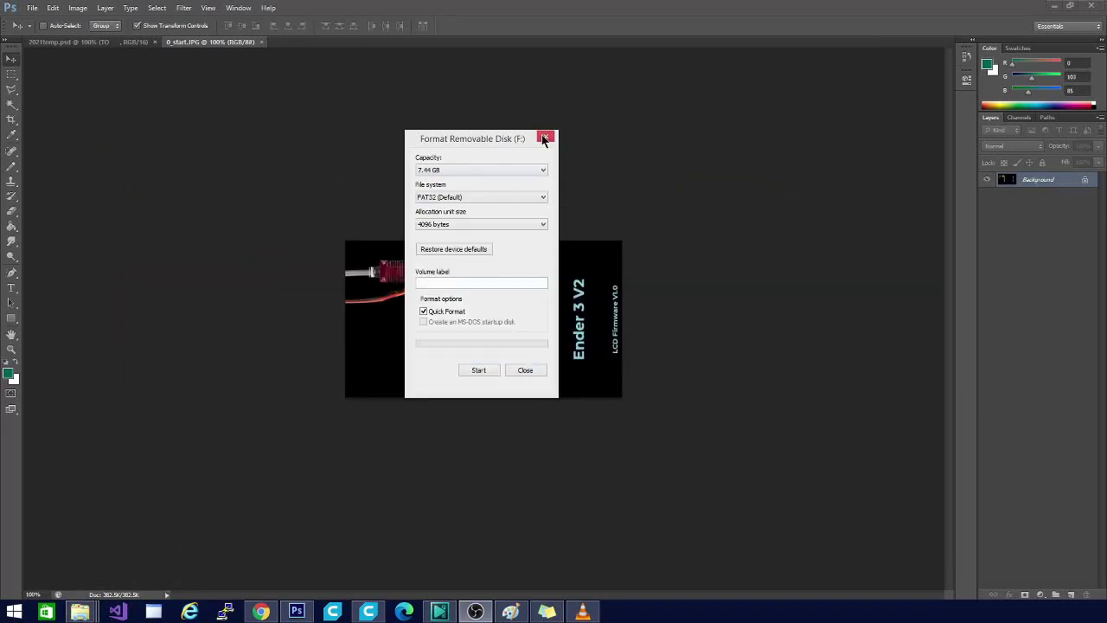
{"action": "left_click", "coordinate": [544, 140]}
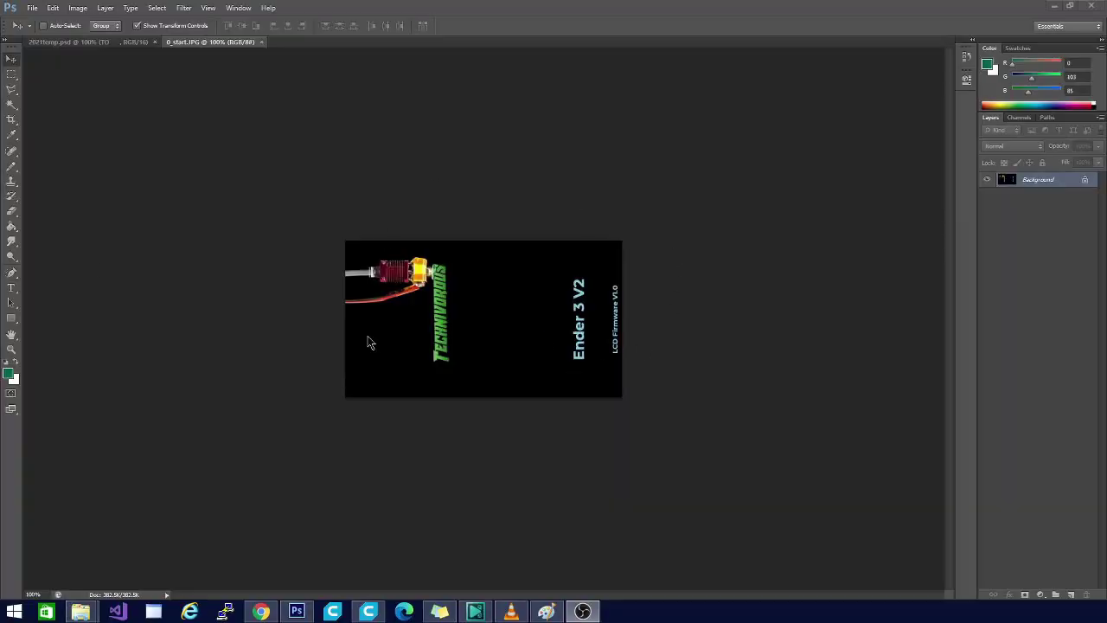
Step: Re-save Paint's boot image over 0_start.JPG in DWIN_SET, confirming the replacement
{"action": "left_click", "coordinate": [547, 612]}
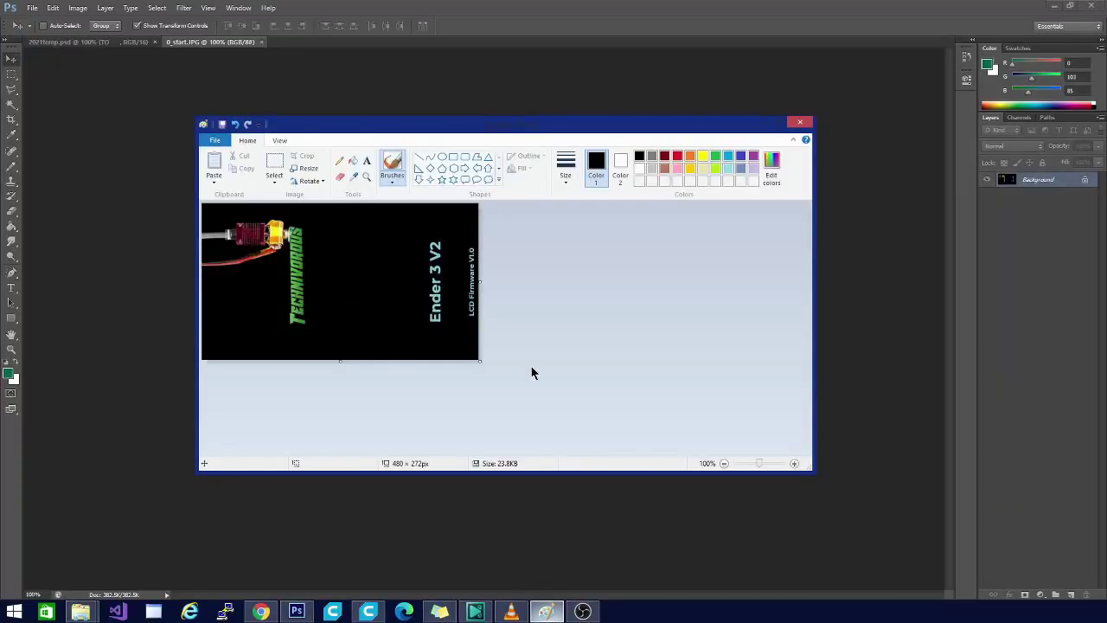
{"action": "left_click", "coordinate": [210, 141]}
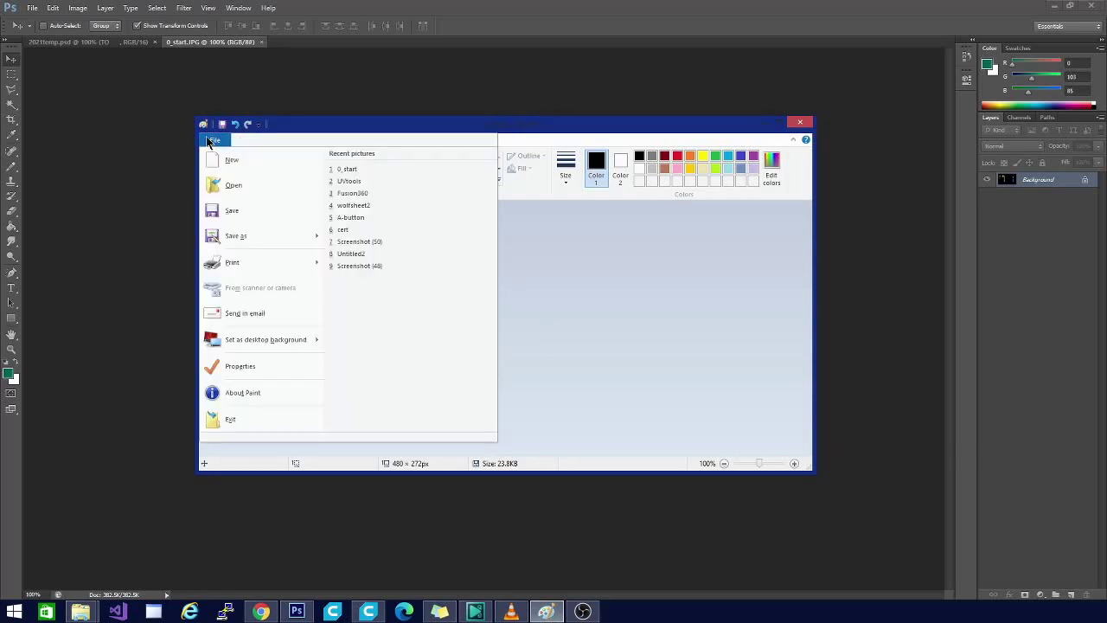
{"action": "left_click", "coordinate": [232, 235]}
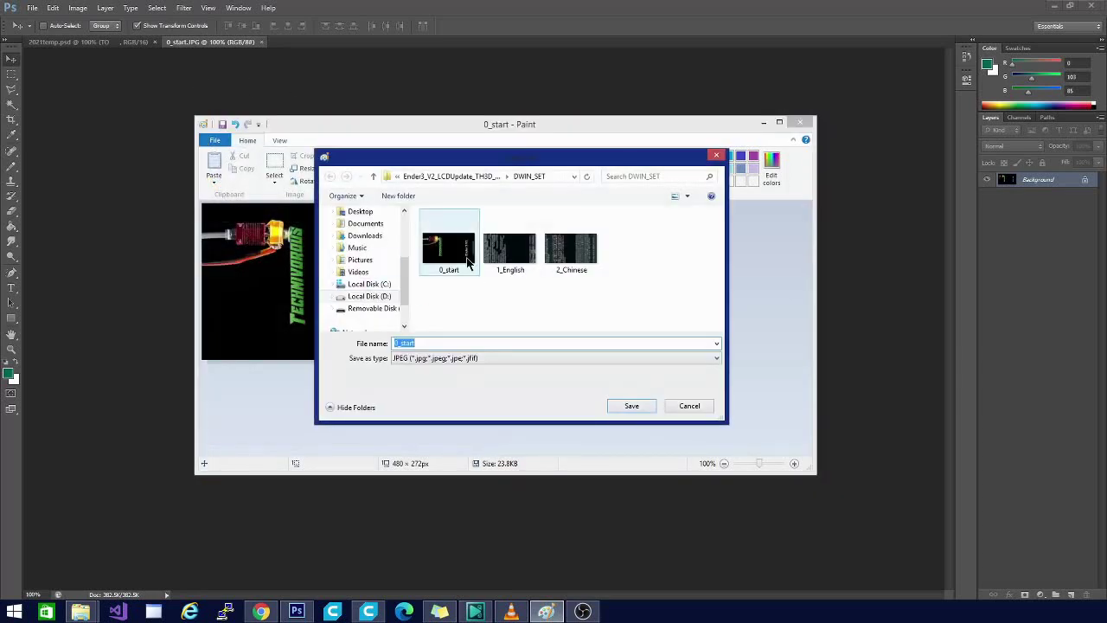
{"action": "left_click", "coordinate": [459, 253]}
{"action": "left_click", "coordinate": [632, 407]}
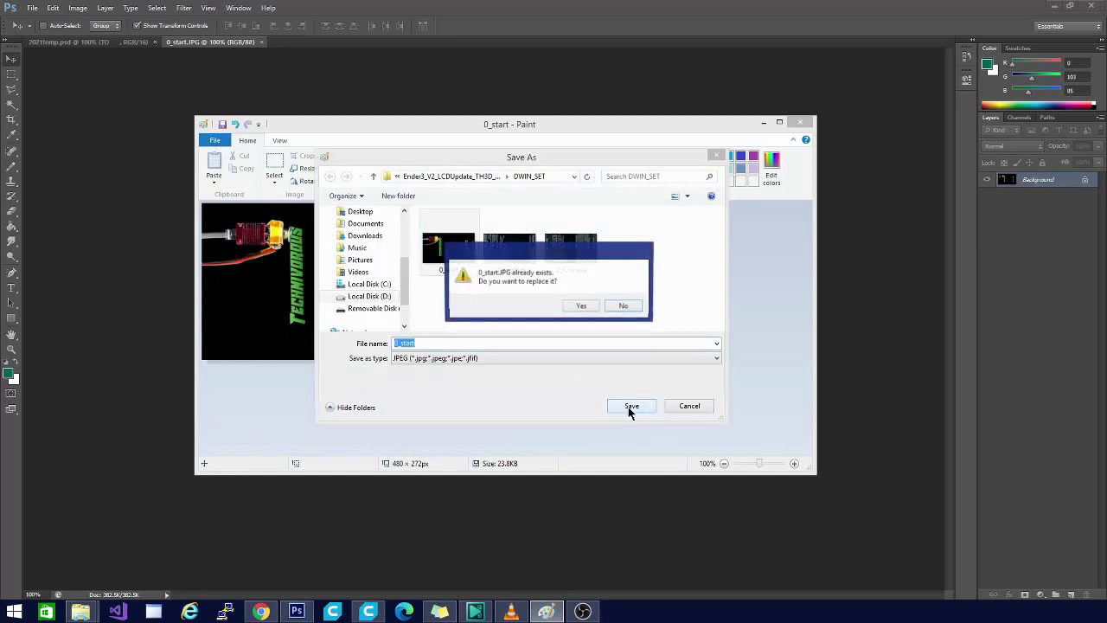
{"action": "left_click", "coordinate": [574, 310]}
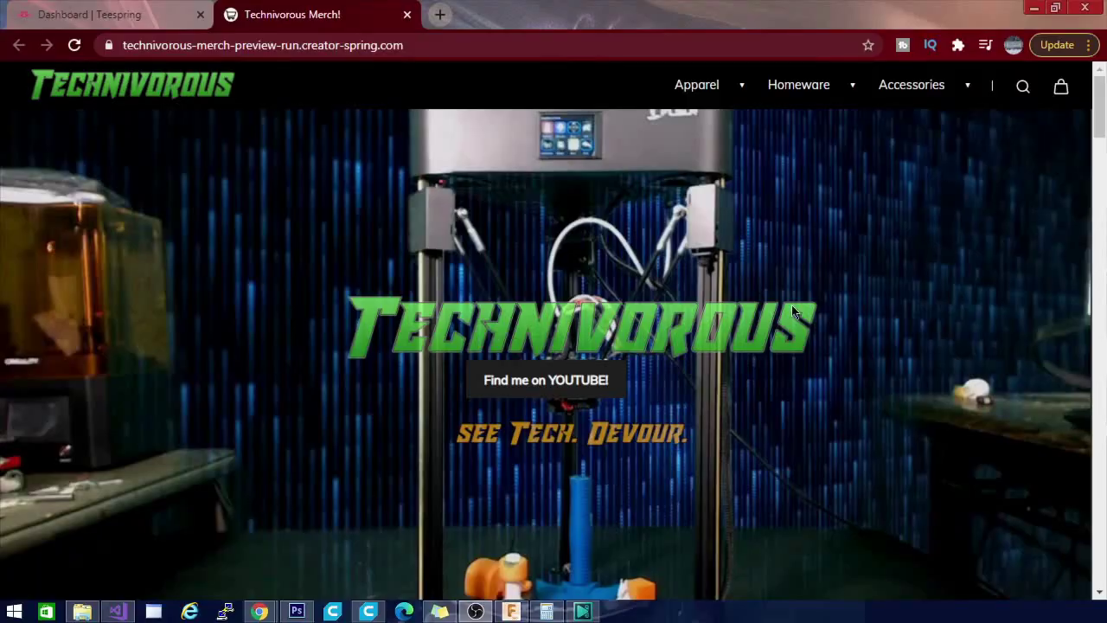
Step: Scroll past Sticker 1 in Featured Products and open the $10.00 Technivorous Face Mask page
{"action": "scroll", "coordinate": [798, 290], "scroll_direction": "down", "scroll_amount": 5}
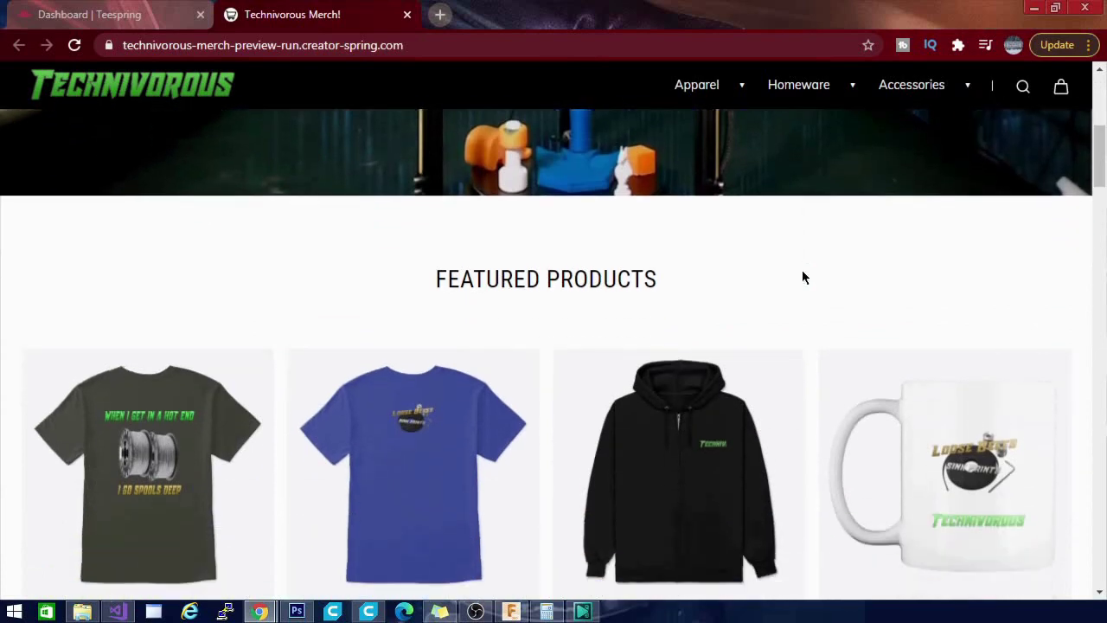
{"action": "scroll", "coordinate": [802, 270], "scroll_direction": "down", "scroll_amount": 2}
{"action": "scroll", "coordinate": [674, 381], "scroll_direction": "down", "scroll_amount": 1}
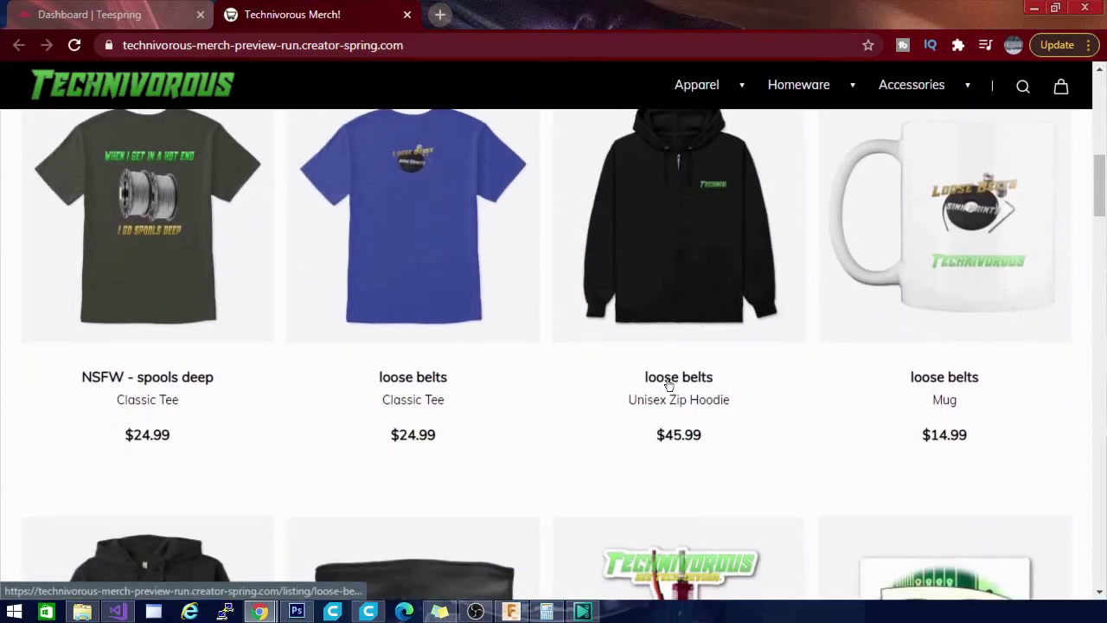
{"action": "scroll", "coordinate": [666, 383], "scroll_direction": "down", "scroll_amount": 5}
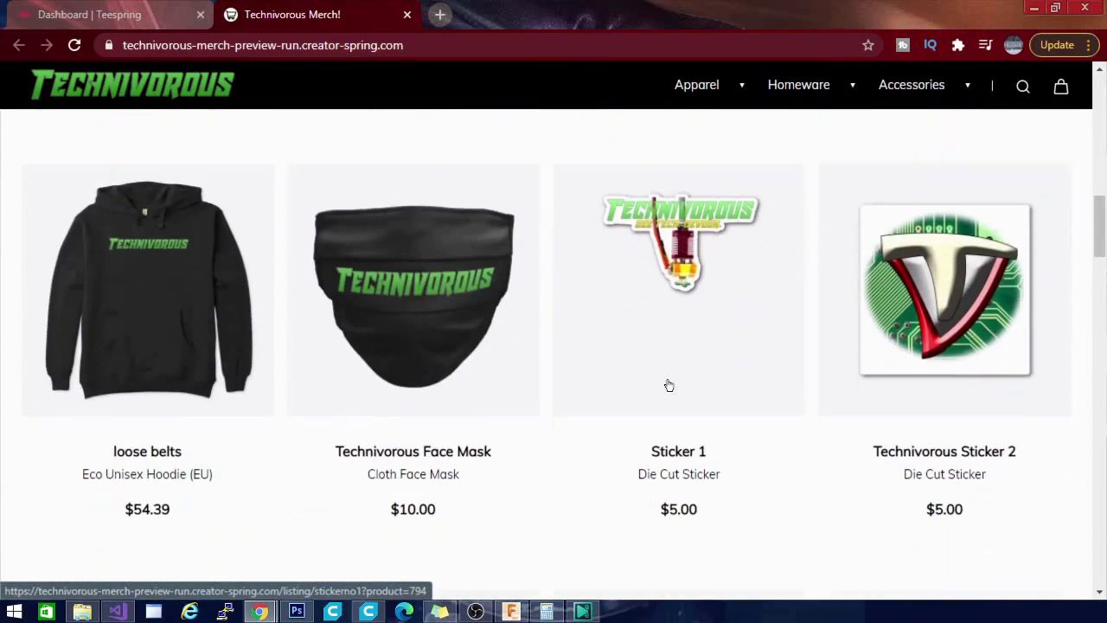
{"action": "right_click", "coordinate": [667, 380]}
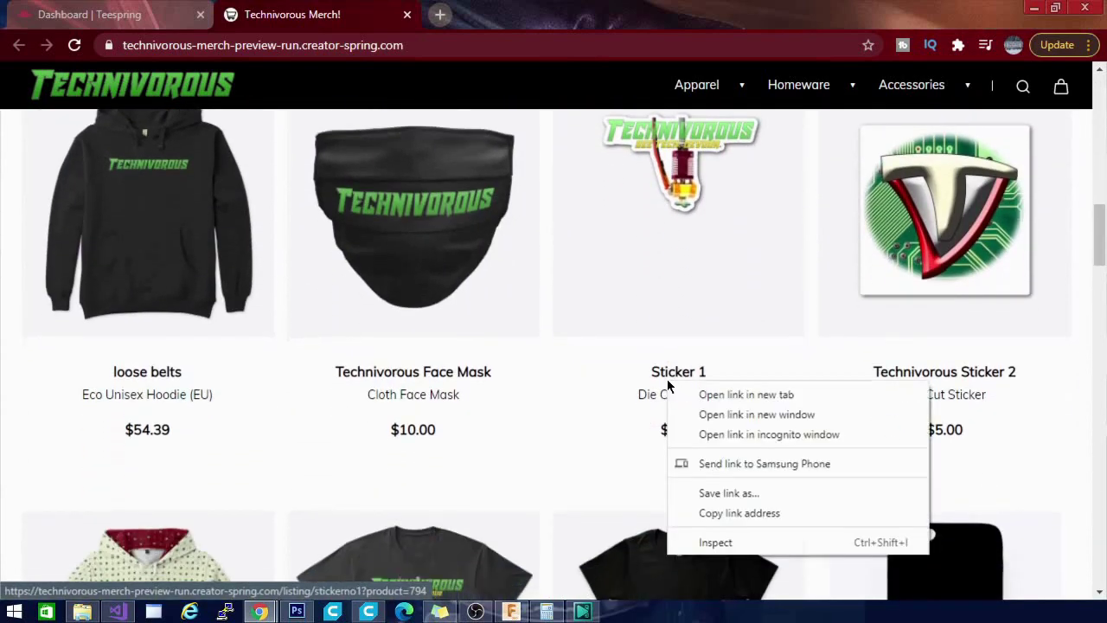
{"action": "left_click", "coordinate": [485, 400]}
{"action": "left_click", "coordinate": [491, 399]}
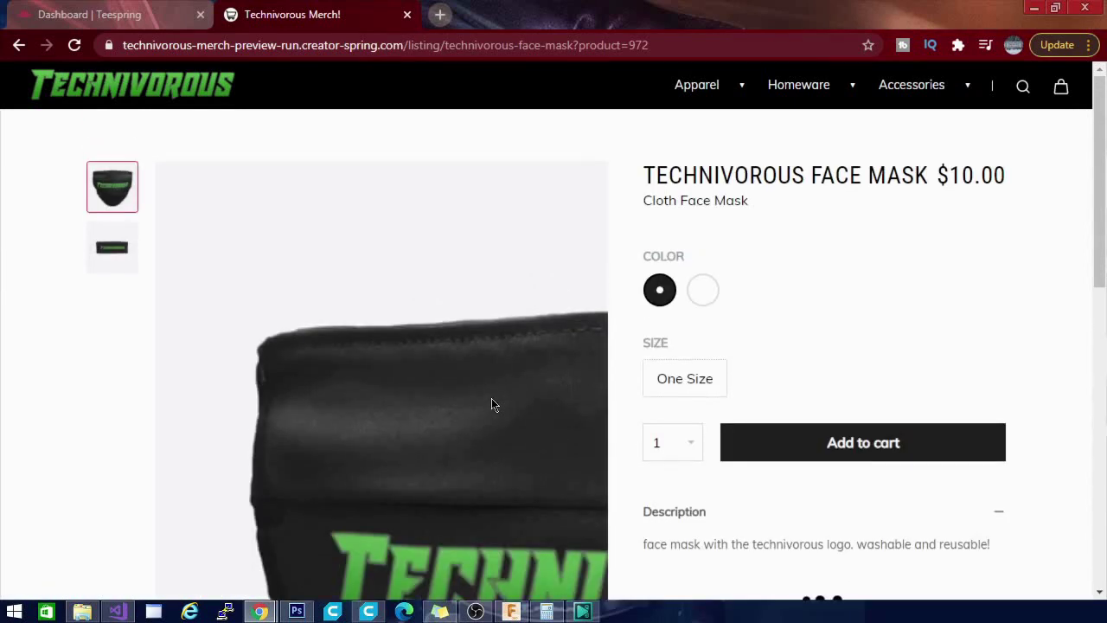